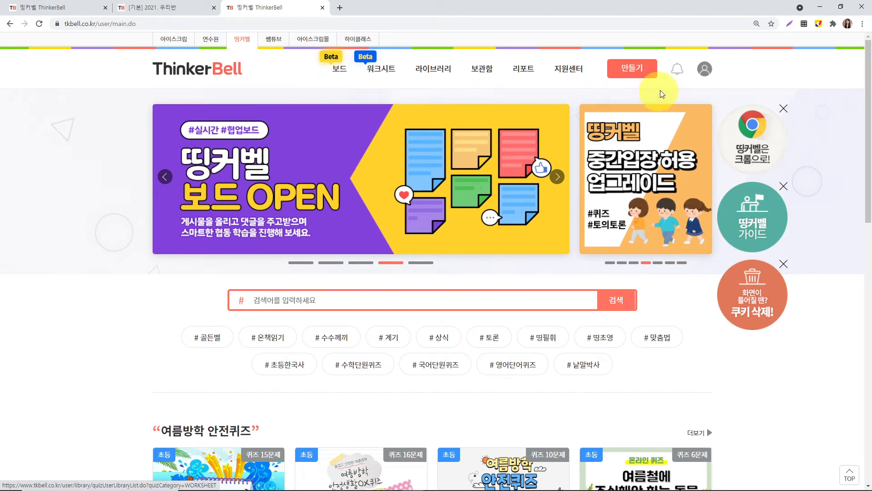
# Step: Open the ThinkerBell editor and start making a new board (보드)
pyautogui.click(649, 74)
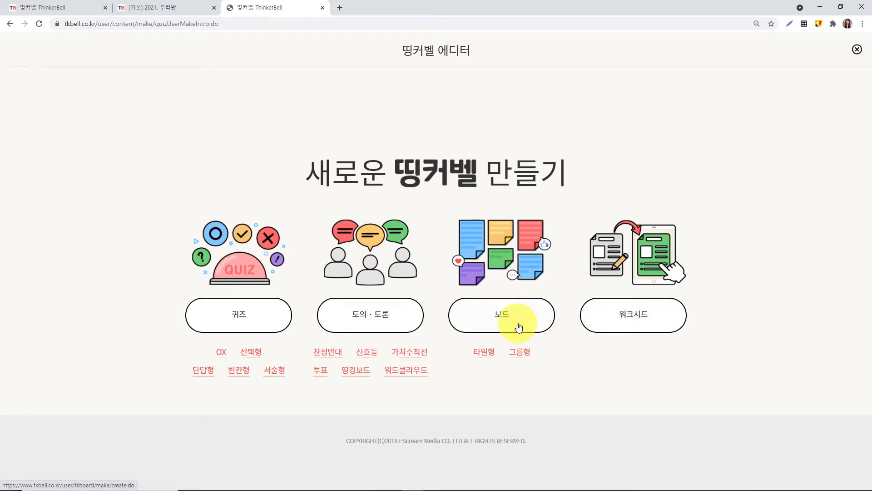
pyautogui.click(519, 359)
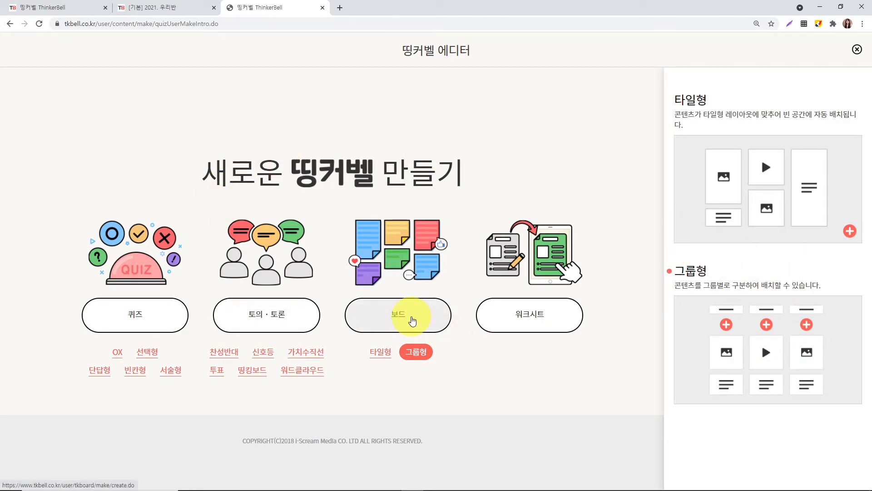
pyautogui.click(412, 321)
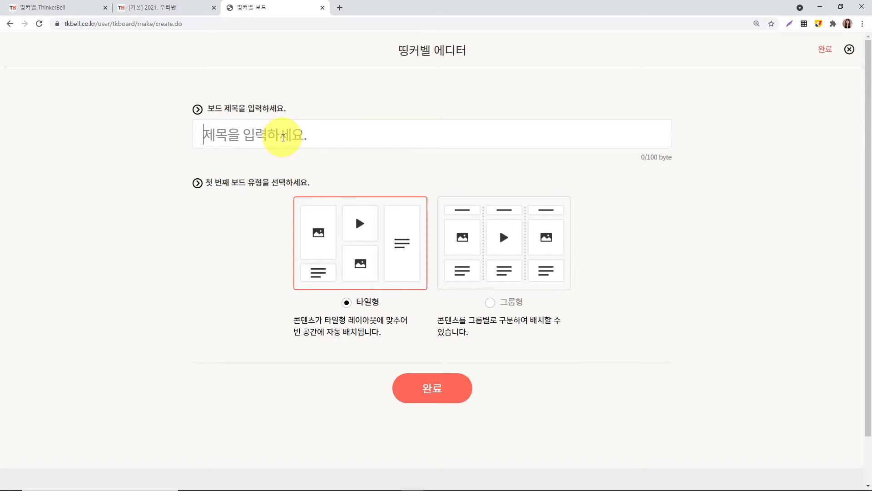
# Step: Create a tile-type (타일형) board titled "[기본] 2021. 우리반" and close its individual board settings without entering anything
pyautogui.write('[')
pyautogui.write('김')
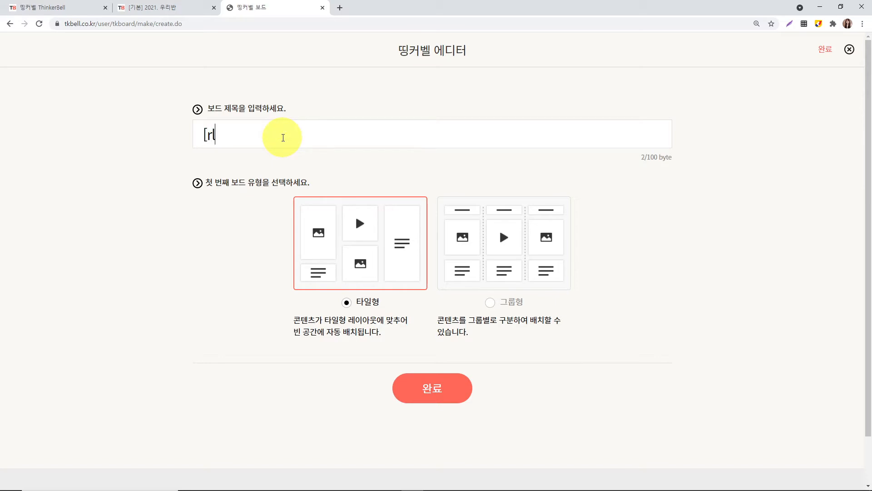
pyautogui.write('본] 2021. 우리반')
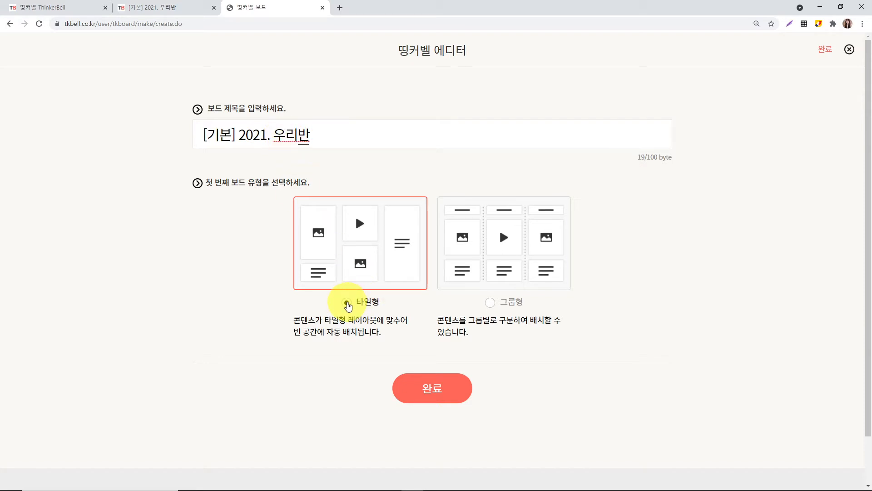
pyautogui.click(493, 305)
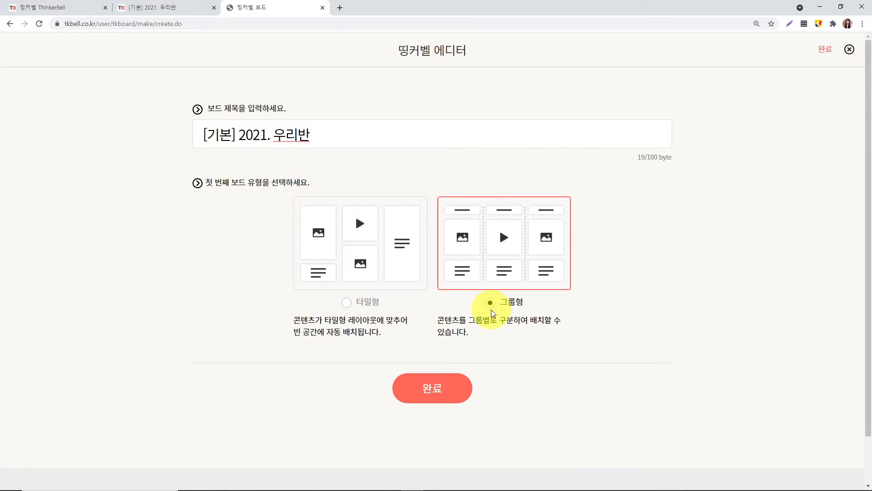
pyautogui.click(347, 303)
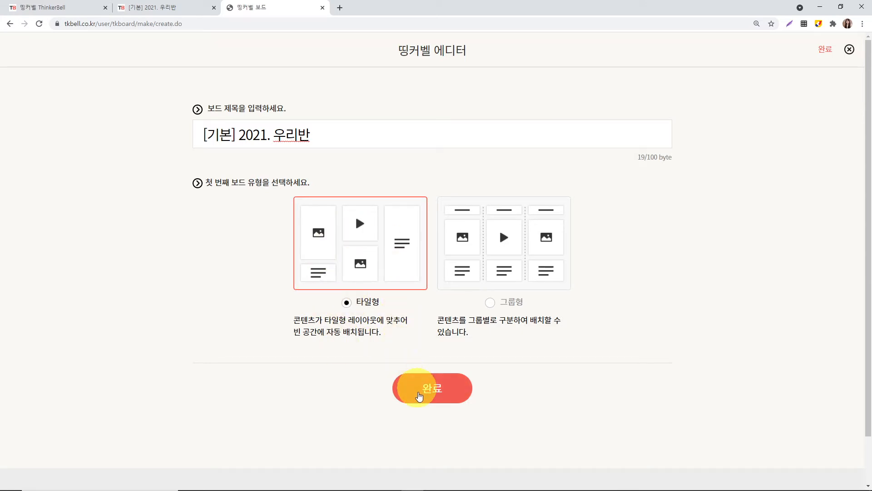
pyautogui.click(430, 394)
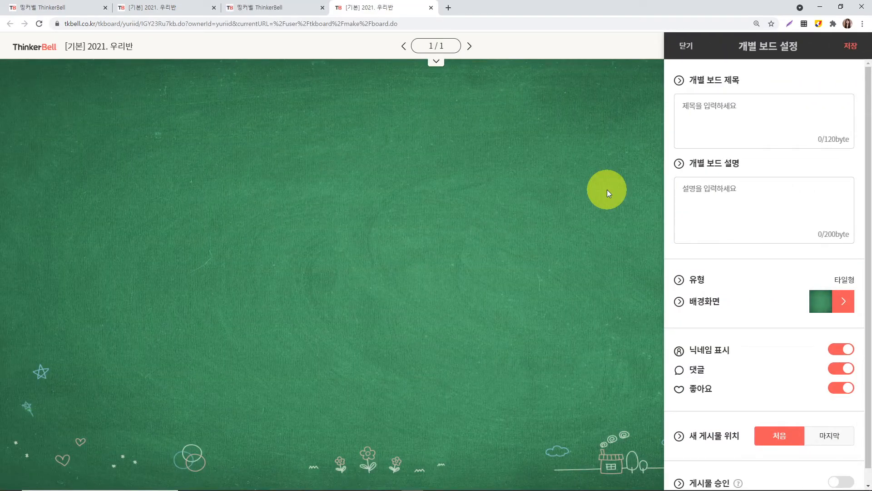
pyautogui.click(686, 47)
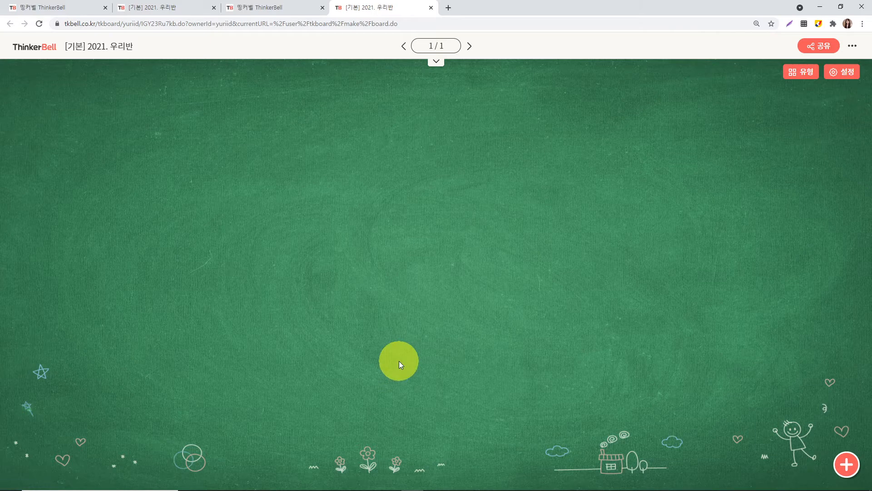
# Step: Add a post titled "1번" to the empty board
pyautogui.click(847, 466)
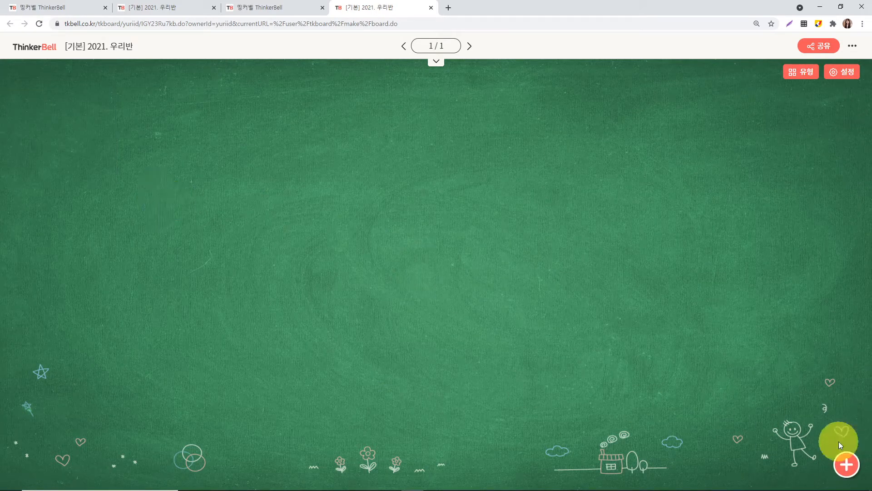
pyautogui.click(846, 468)
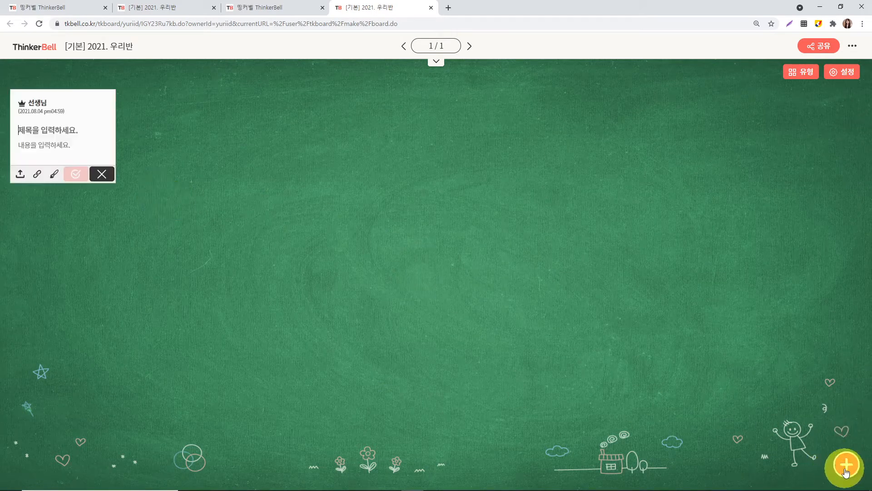
pyautogui.click(71, 126)
pyautogui.write('1번')
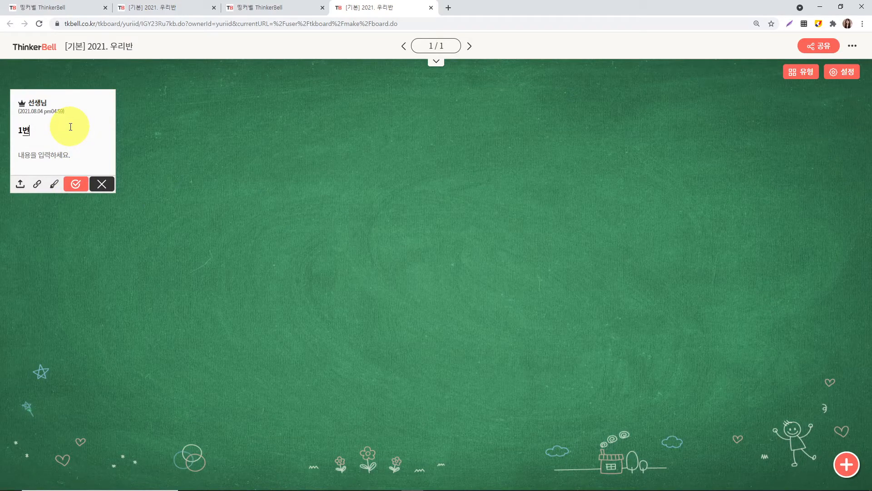
pyautogui.click(70, 186)
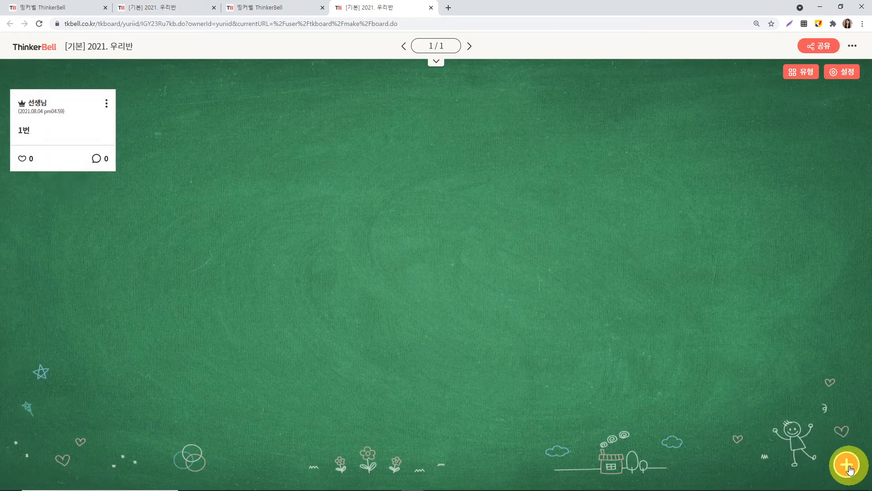
# Step: Add a second post titled "2번" to the board
pyautogui.click(847, 466)
pyautogui.click(61, 129)
pyautogui.write('2번')
pyautogui.click(73, 181)
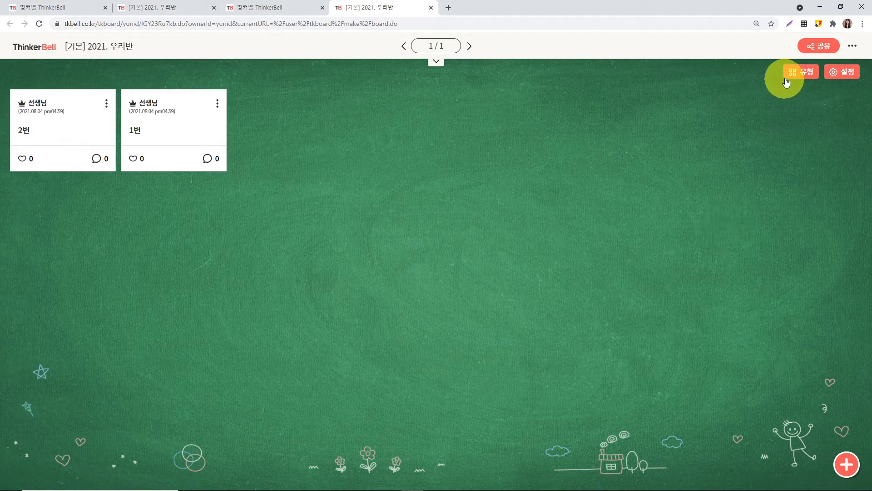
# Step: Change the board's layout from tile type to group type (그룹형)
pyautogui.click(792, 78)
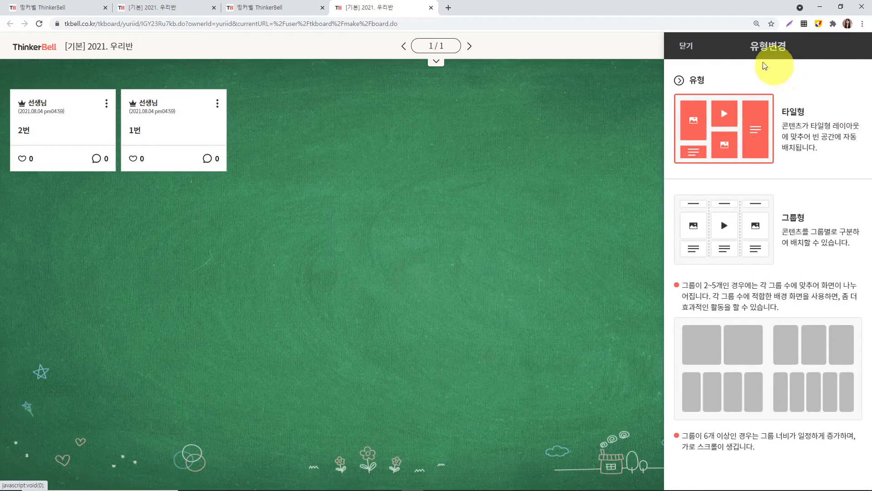
pyautogui.click(687, 45)
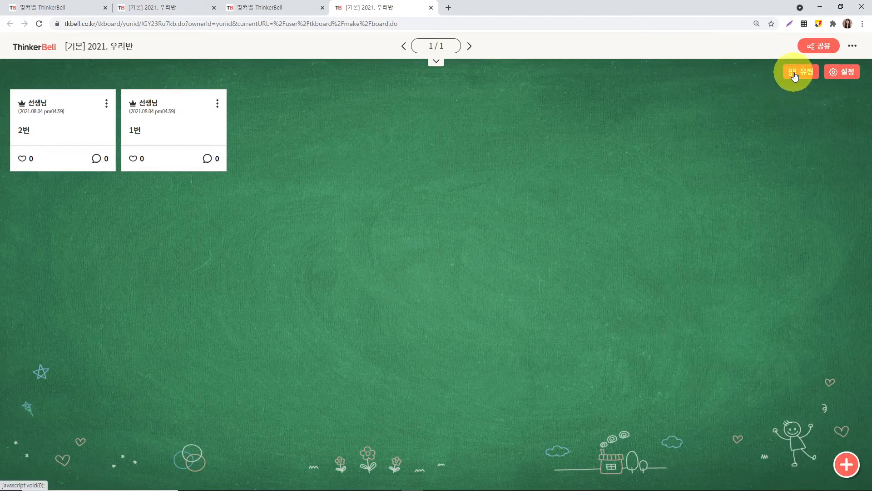
pyautogui.click(794, 77)
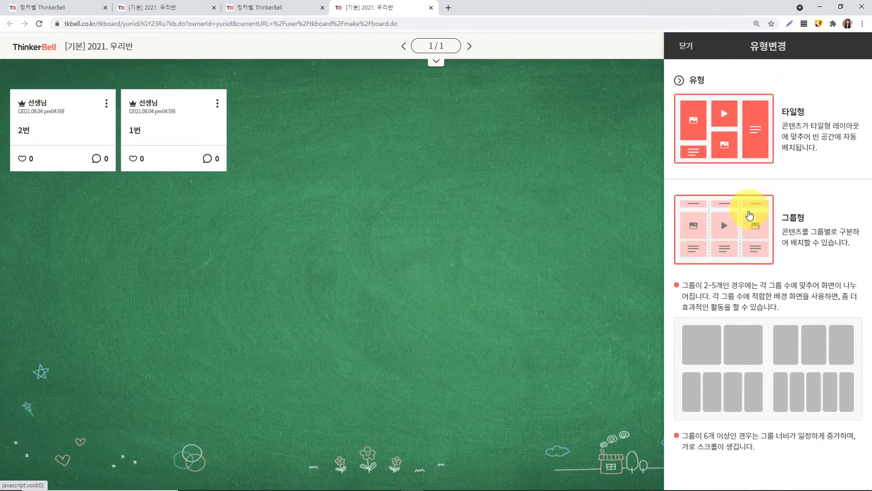
pyautogui.click(747, 223)
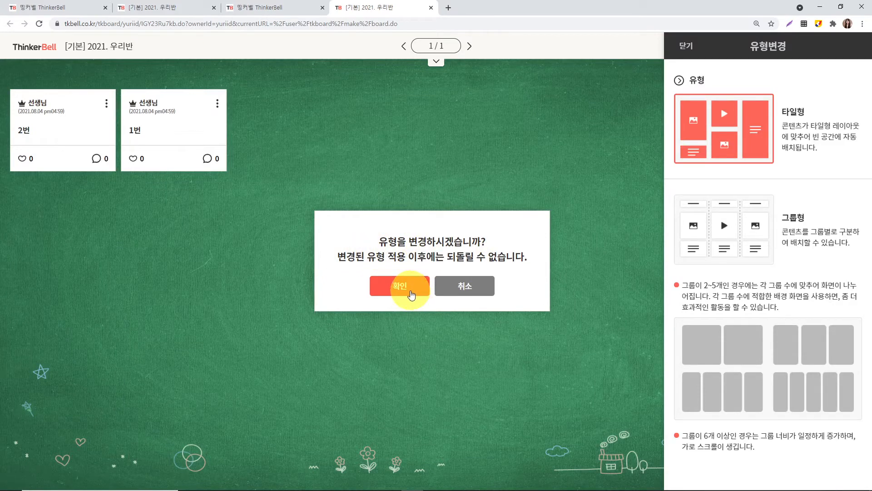
pyautogui.click(410, 291)
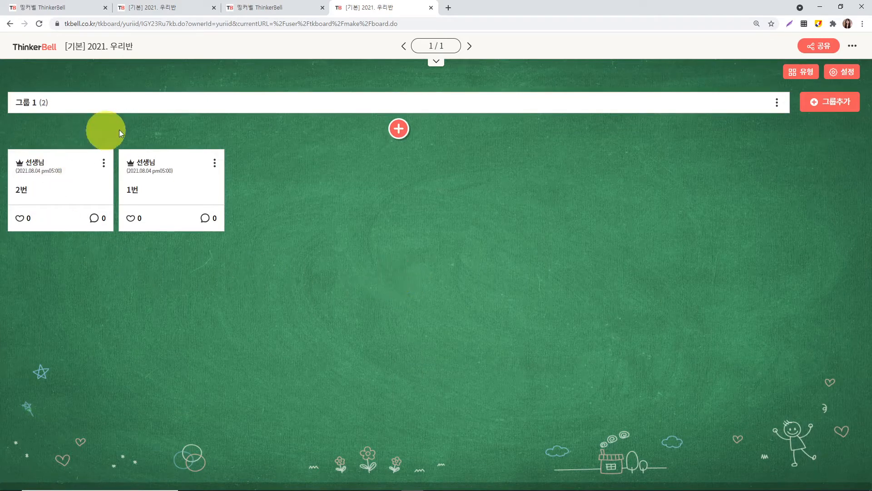
# Step: Delete the "2번" and "1번" posts from the group
pyautogui.click(105, 164)
pyautogui.click(59, 271)
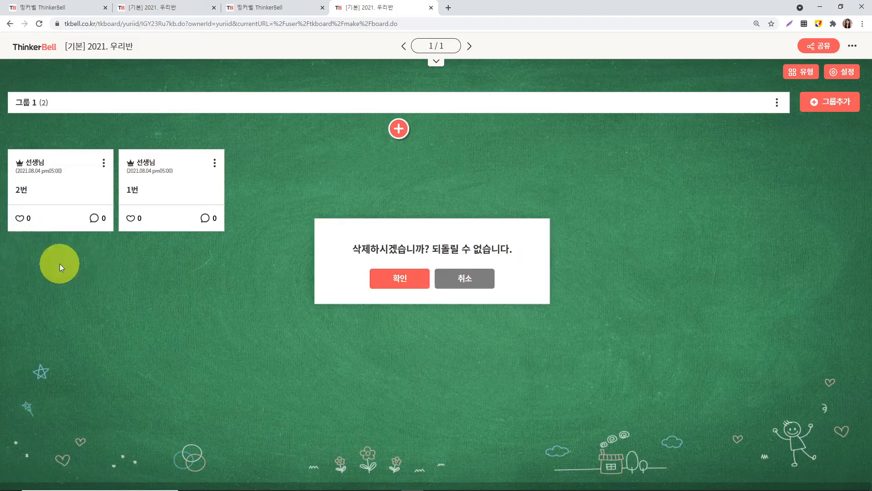
pyautogui.click(417, 277)
pyautogui.click(104, 163)
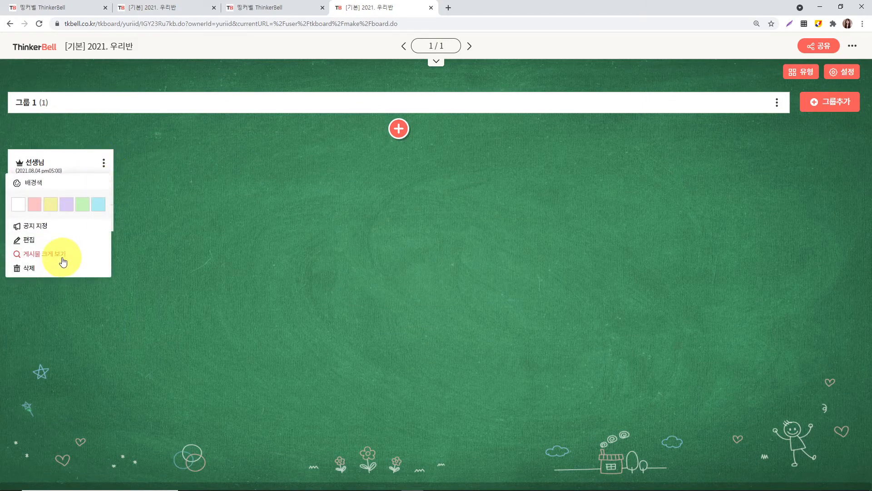
pyautogui.click(65, 274)
pyautogui.click(404, 278)
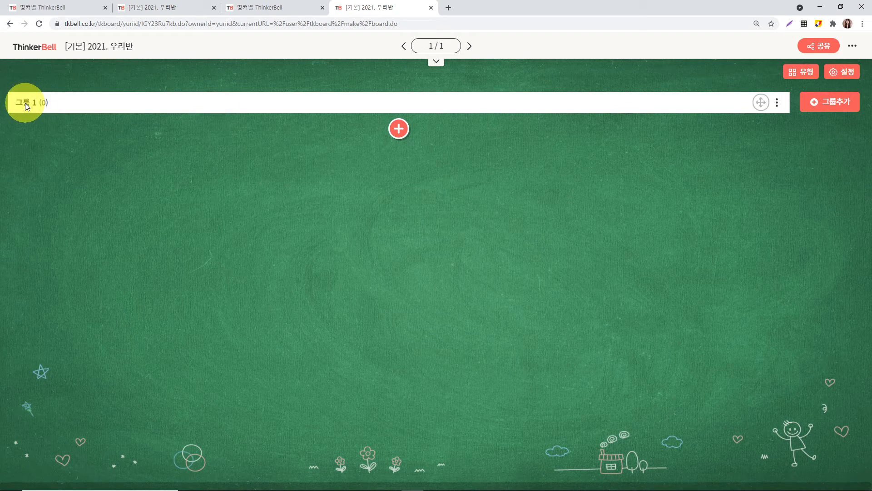
# Step: Rename the group "그룹 1" as "선생님"
pyautogui.click(779, 103)
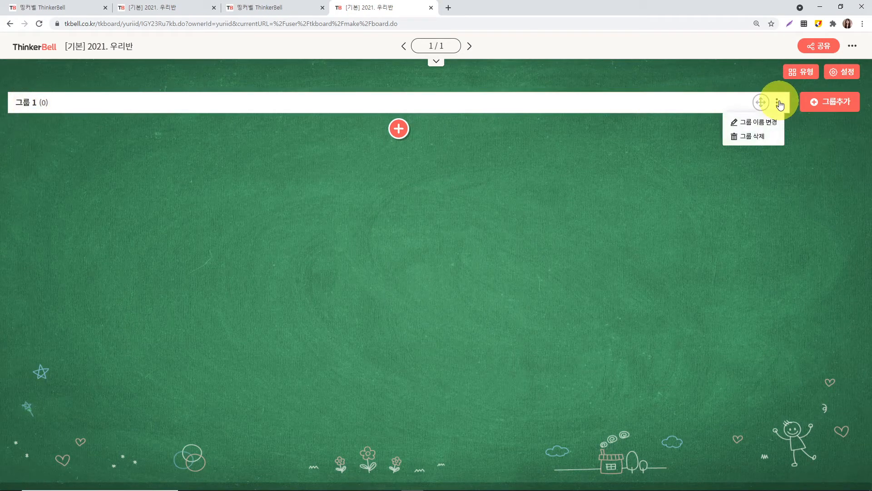
pyautogui.click(768, 126)
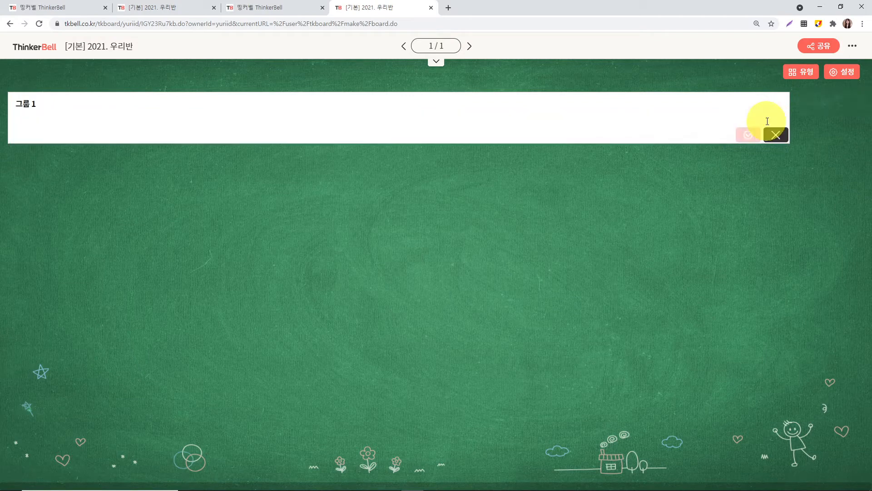
pyautogui.moveTo(36, 103); pyautogui.dragTo(15, 104)
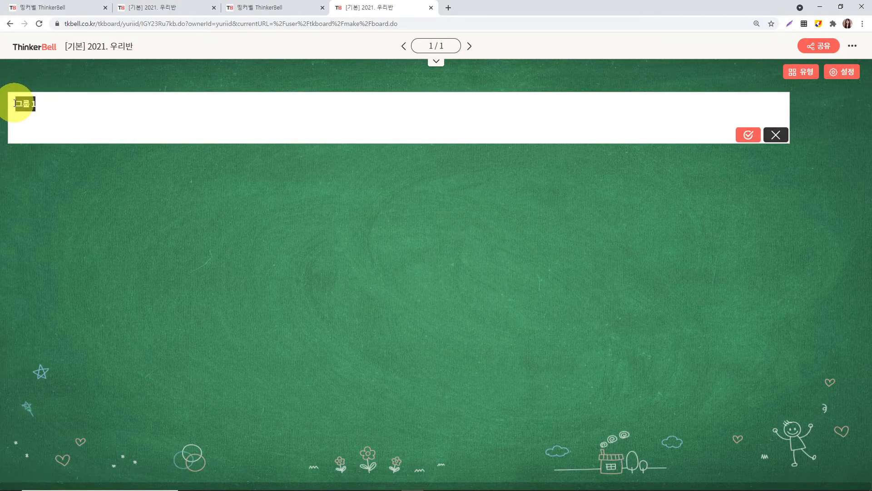
pyautogui.write('선생님')
pyautogui.press('Return')
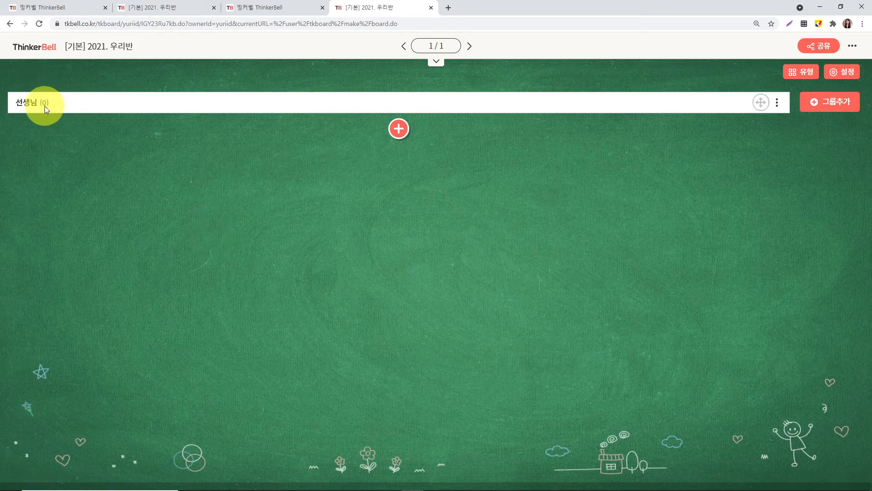
# Step: Add a post titled "1번" to the "선생님" group
pyautogui.click(397, 132)
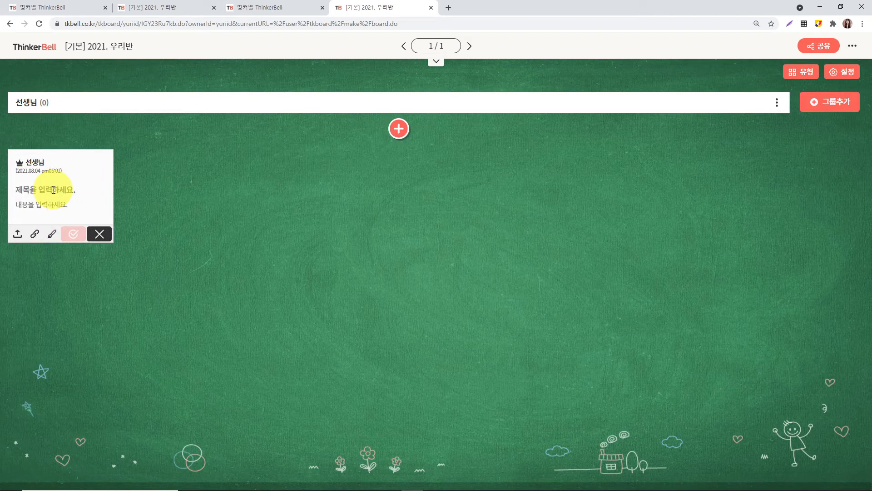
pyautogui.write('1번')
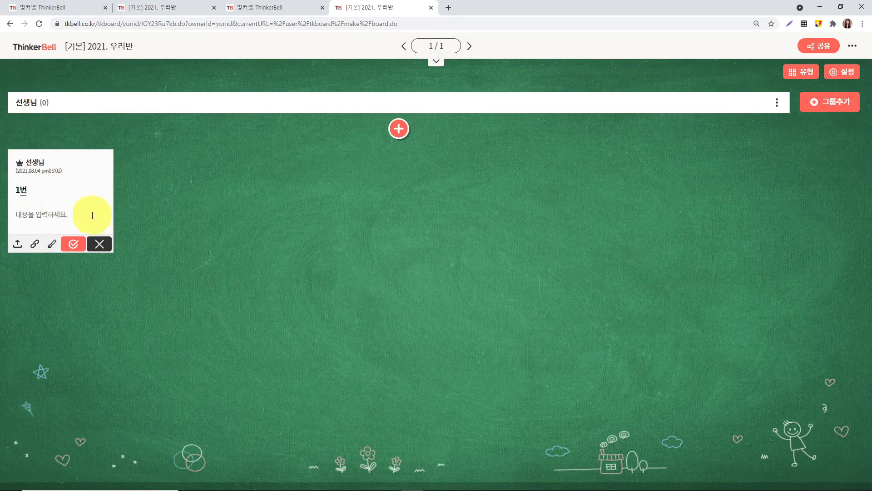
pyautogui.click(80, 237)
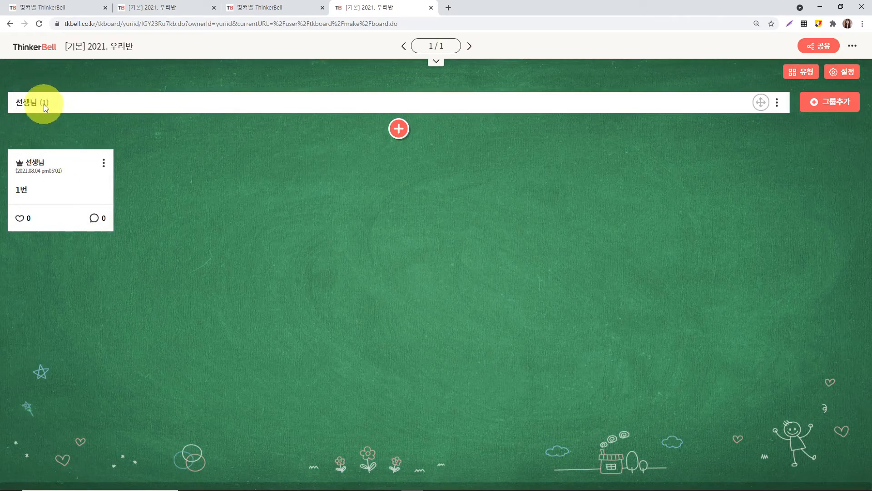
# Step: Add a second group named "1." followed by the first student's full name
pyautogui.click(841, 107)
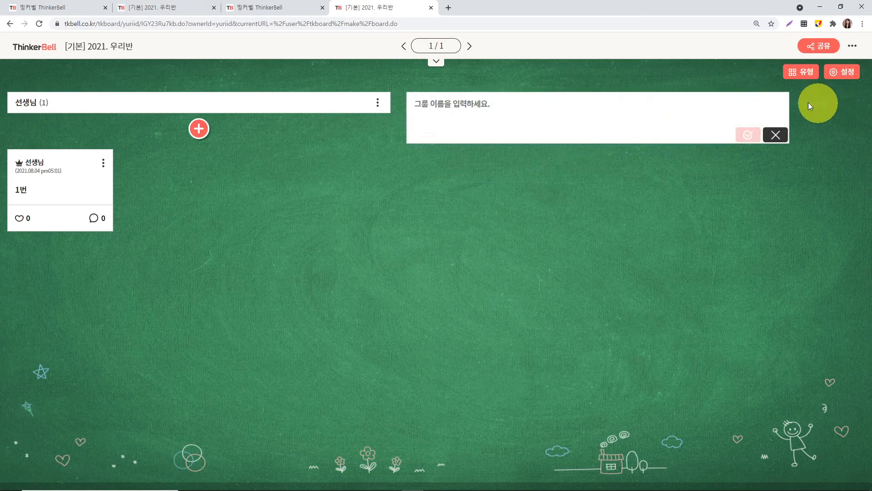
pyautogui.write('1.')
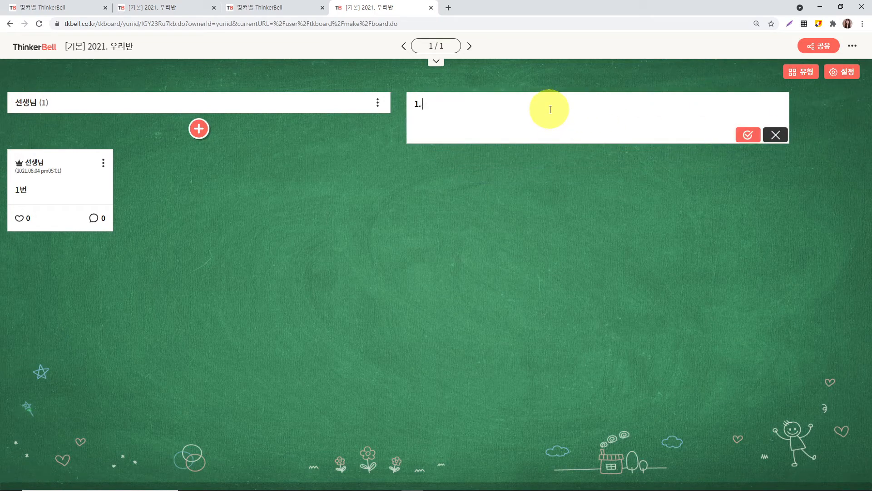
pyautogui.write(' rlad')
pyautogui.press('BackSpace')
pyautogui.press('BackSpace')
pyautogui.press('BackSpace')
pyautogui.write('기')
pyautogui.press('BackSpace')
pyautogui.press('BackSpace')
pyautogui.press('BackSpace')
pyautogui.write('김준ㅇ')
pyautogui.press('Return')
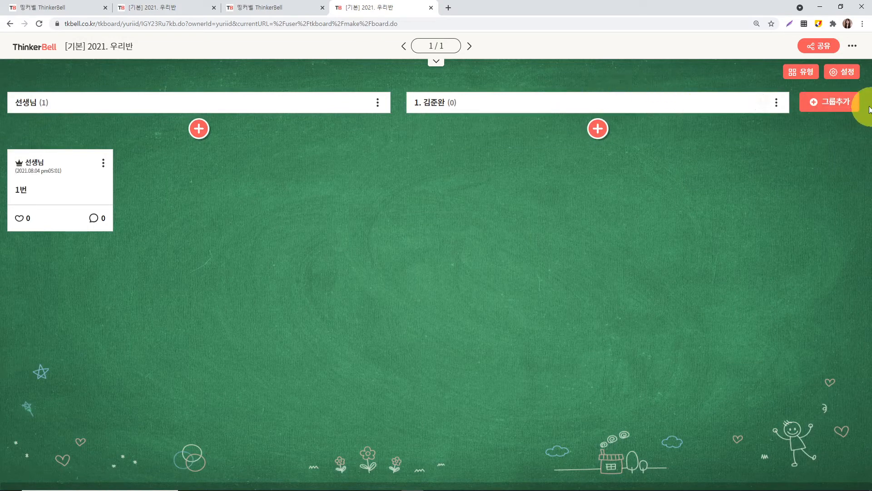
# Step: Add a third group named "2." followed by the second student's full name
pyautogui.click(836, 101)
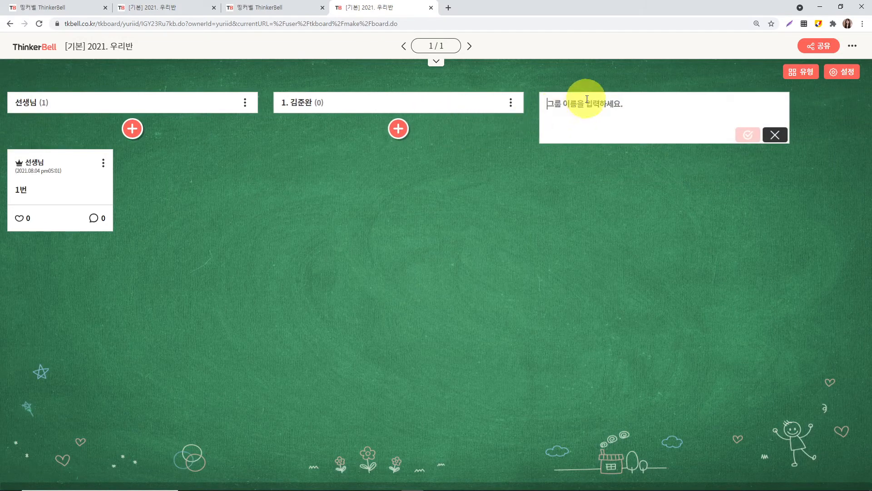
pyautogui.write('2. 안정ㅇ')
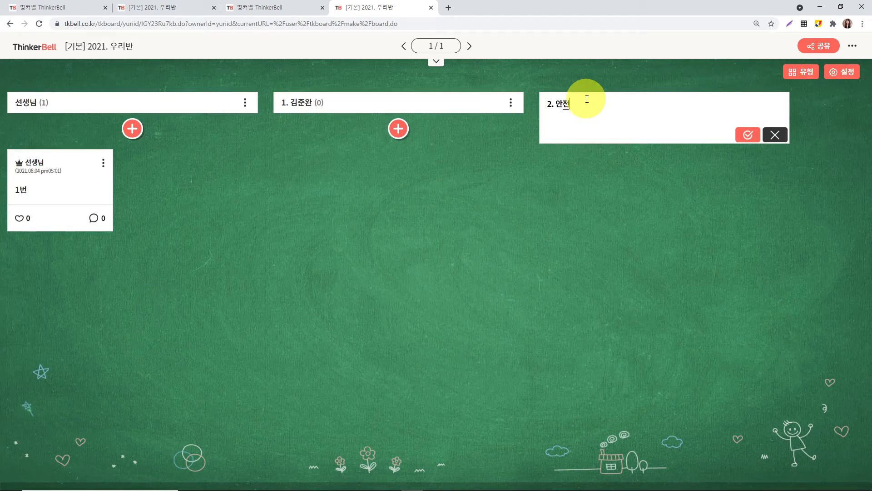
pyautogui.click(748, 134)
# Step: Add a group named "3." followed by the third student's full name
pyautogui.click(845, 105)
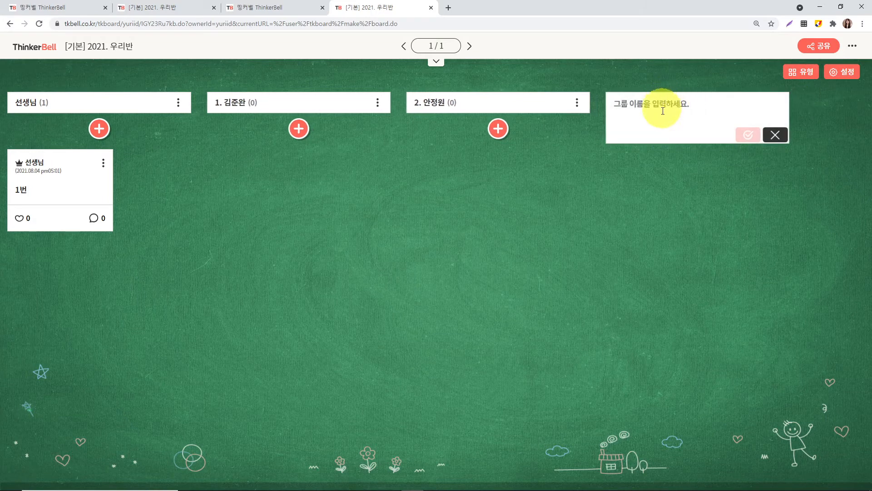
pyautogui.write('3. 양석형')
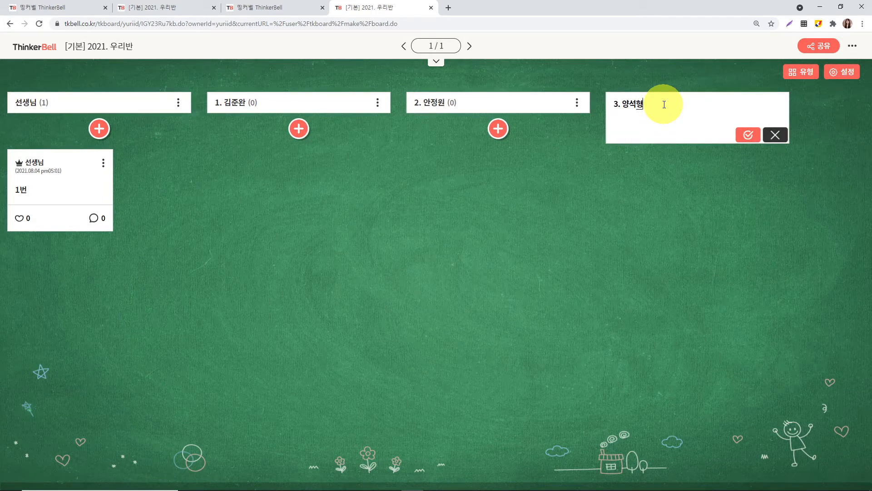
pyautogui.click(748, 135)
# Step: Add a group named "4." followed by the fourth student's full name
pyautogui.click(824, 103)
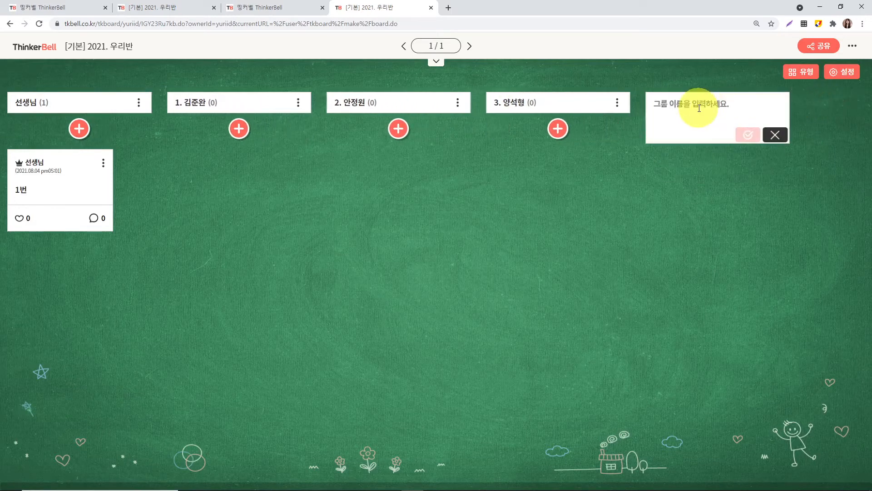
pyautogui.write('4. 이익주')
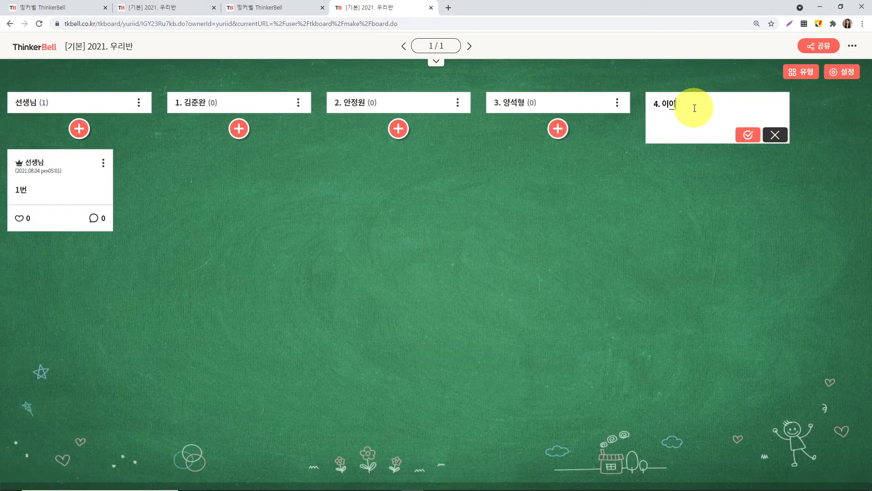
pyautogui.click(748, 135)
# Step: Add a group named "5." followed by the fifth student's full name
pyautogui.click(816, 105)
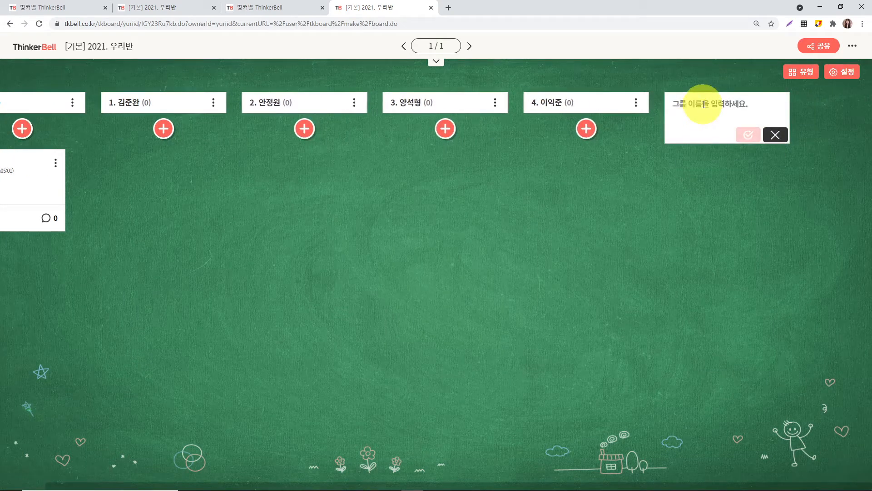
pyautogui.write('5. 채송히')
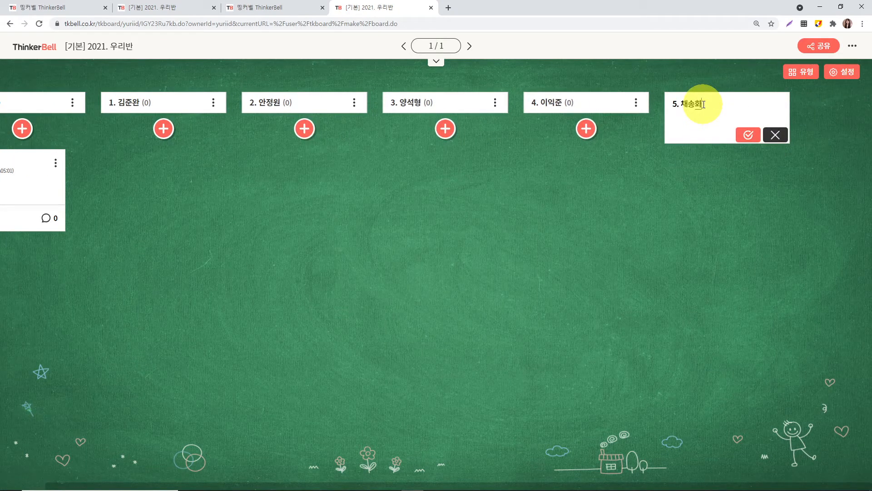
pyautogui.click(747, 134)
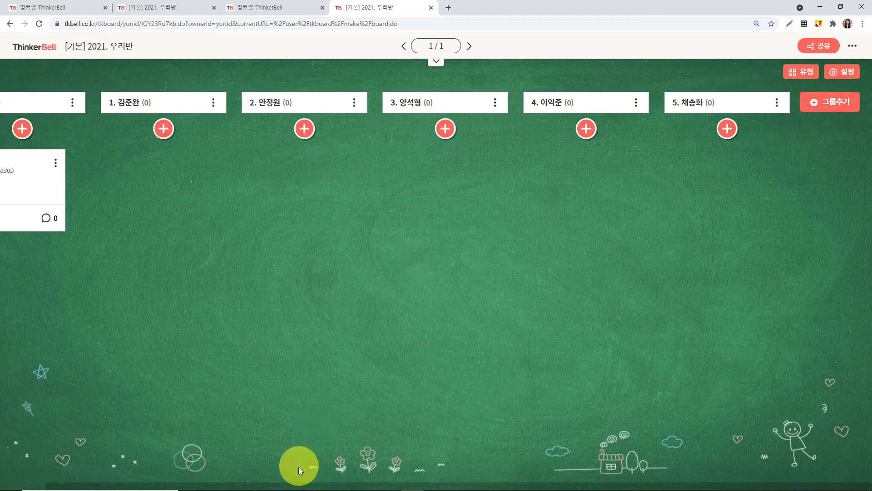
pyautogui.moveTo(292, 487); pyautogui.dragTo(252, 480)
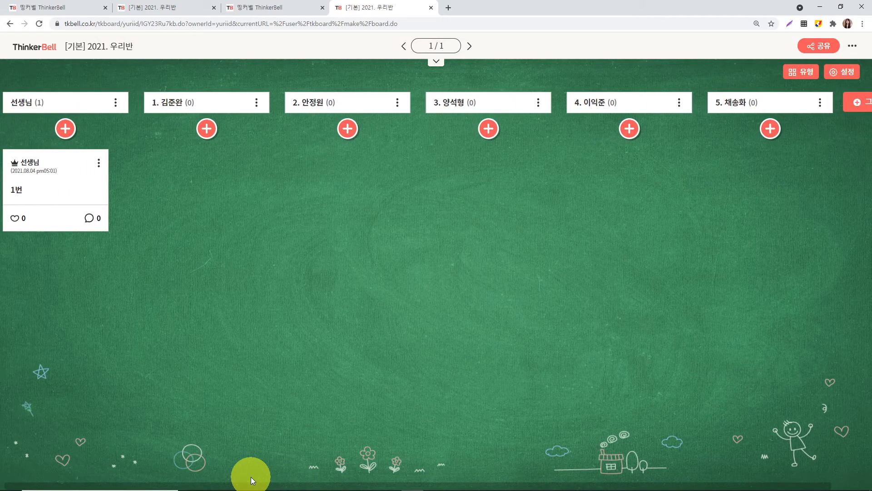
pyautogui.moveTo(253, 481); pyautogui.dragTo(291, 483)
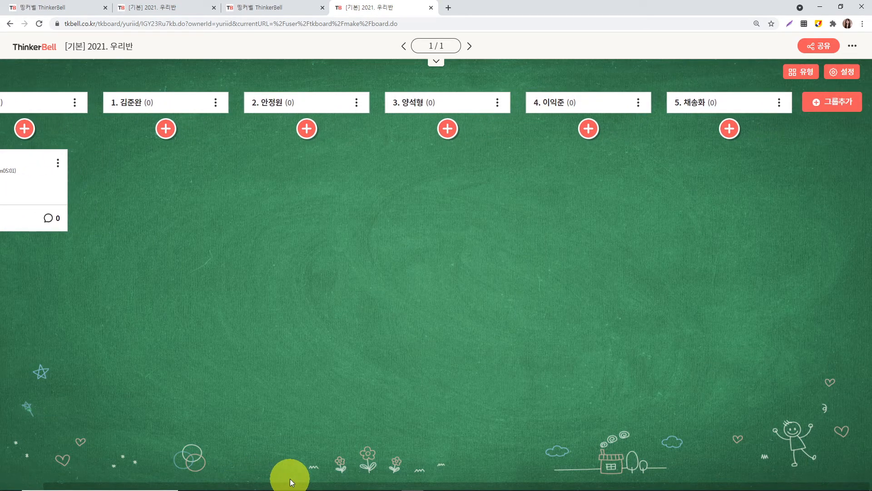
pyautogui.moveTo(291, 483); pyautogui.dragTo(235, 484)
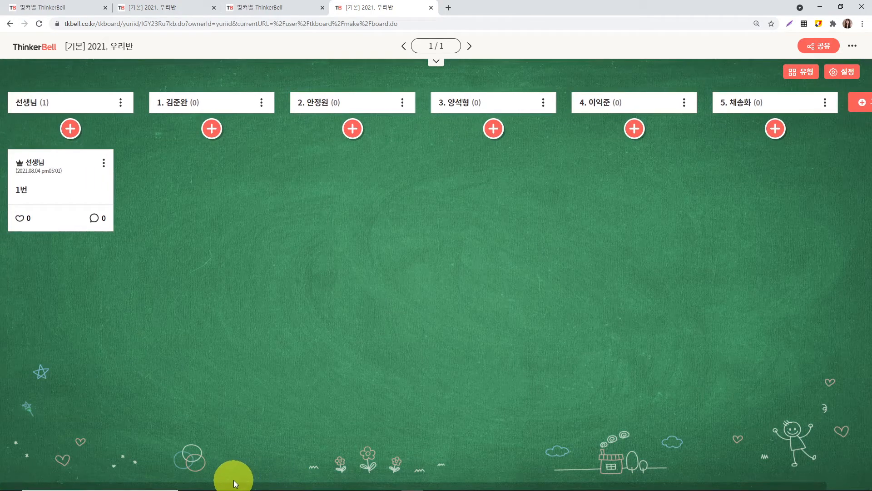
pyautogui.moveTo(235, 484); pyautogui.dragTo(286, 487)
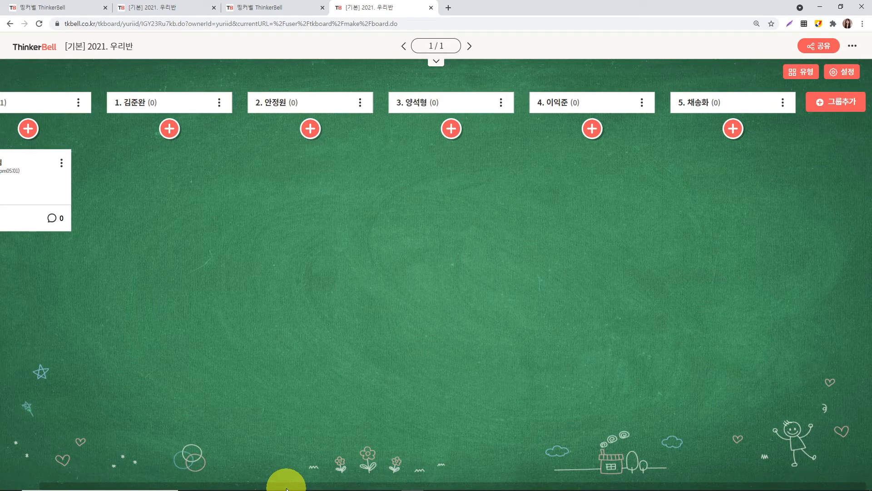
pyautogui.moveTo(287, 489); pyautogui.dragTo(219, 476)
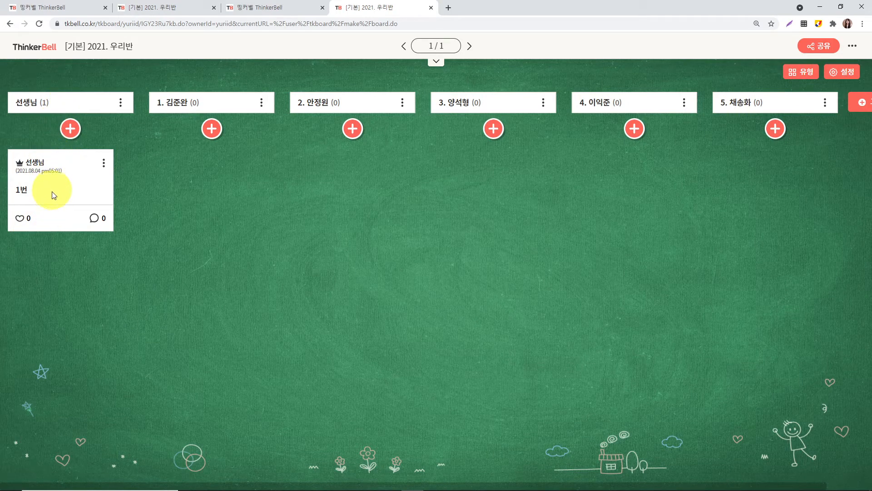
# Step: Add a post to the "선생님" group titled "책제목: 짜장 짬뽕 탕수육" with the content "인상깊은 장면 ~~~~"
pyautogui.click(68, 130)
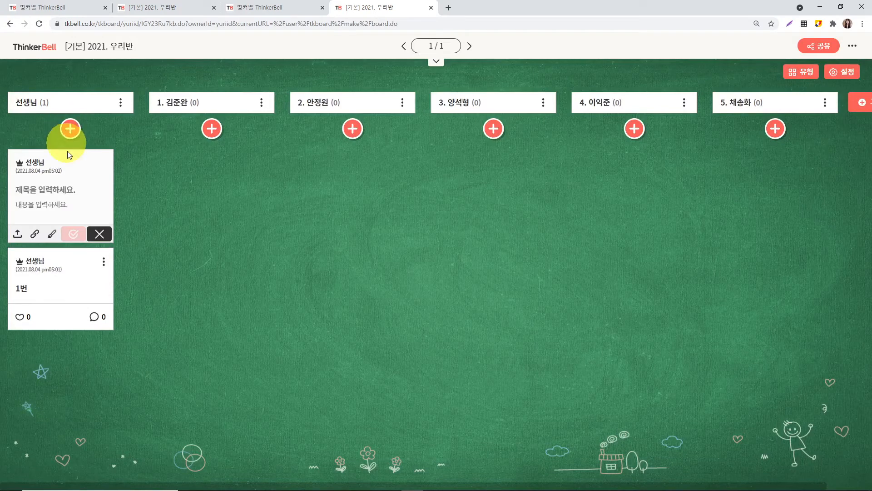
pyautogui.click(56, 188)
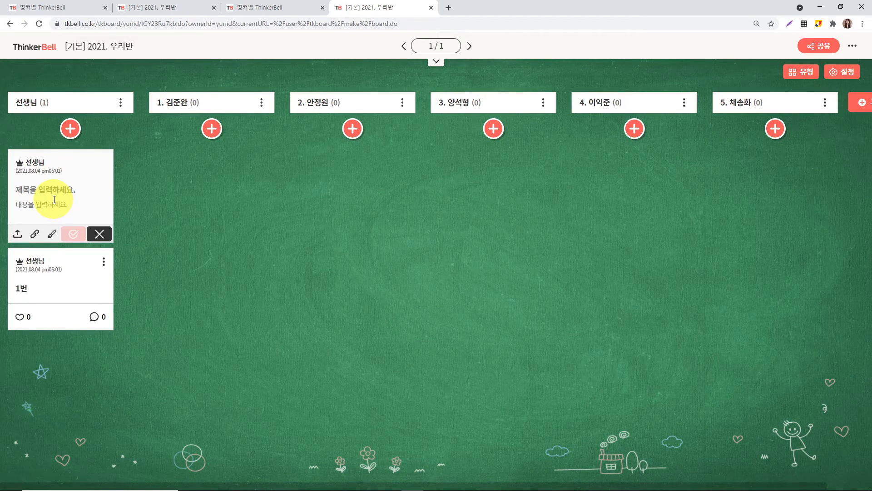
pyautogui.write('책')
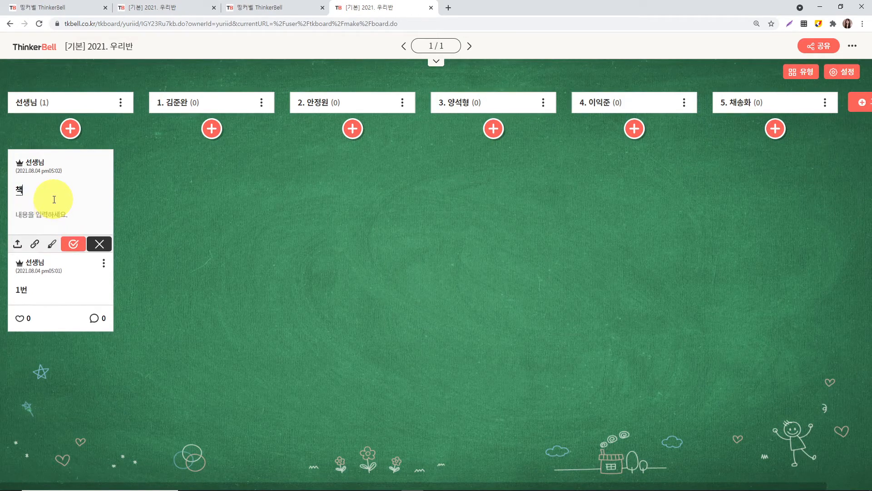
pyautogui.write('젬목: 짜장')
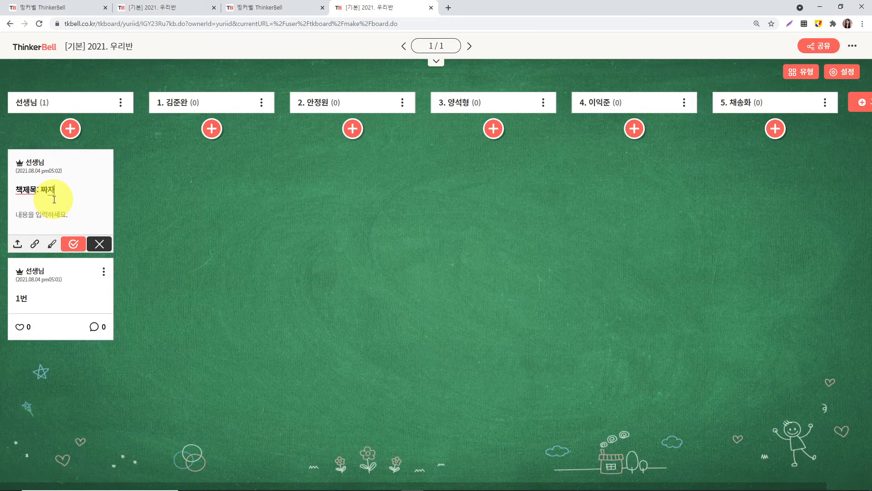
pyautogui.write(' 짬뽕 탕수육')
pyautogui.click(46, 217)
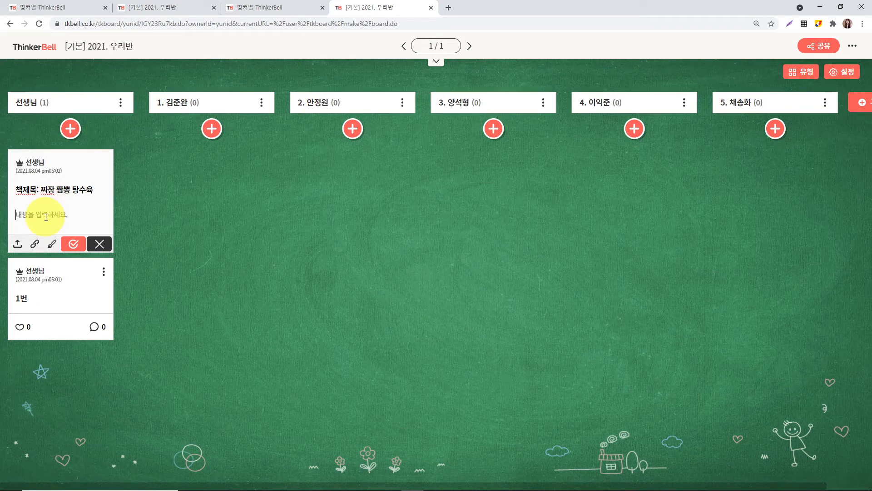
pyautogui.write('인생')
pyautogui.write('깊은 장ㅁ')
pyautogui.write('면 ~~~~')
pyautogui.click(73, 244)
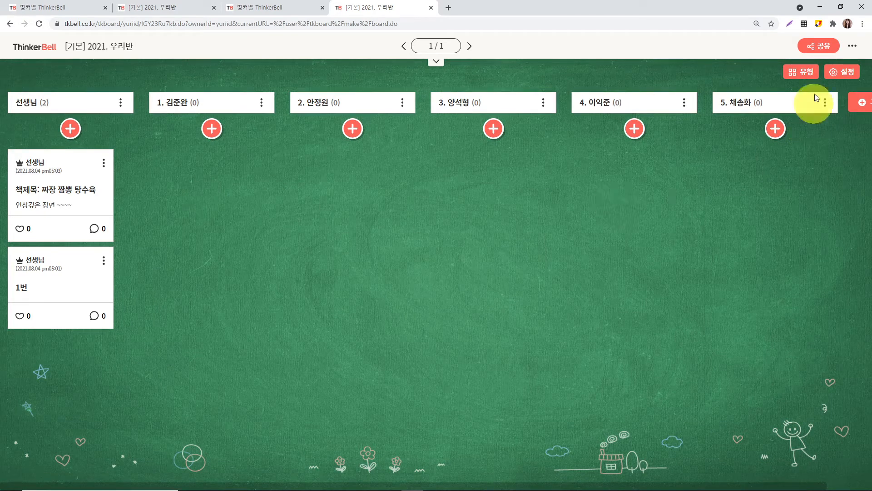
# Step: Enter "방학 중 읽은 책" as the individual board title in the board settings
pyautogui.click(839, 73)
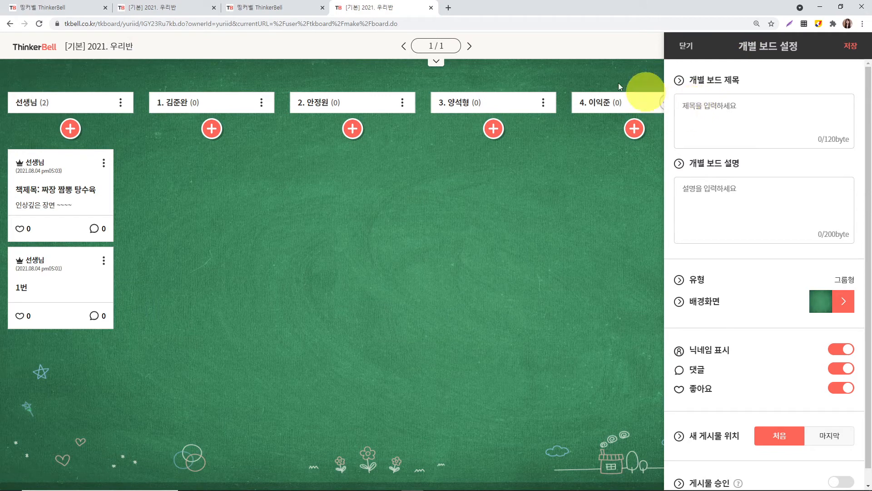
pyautogui.click(558, 75)
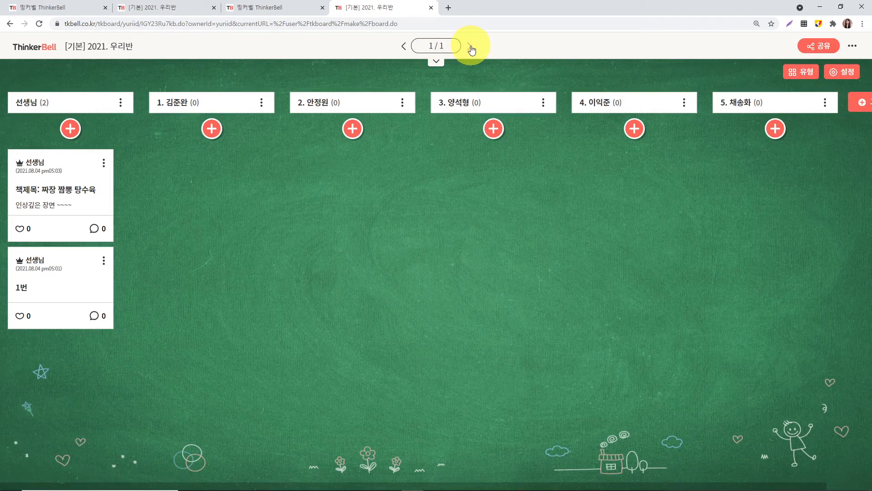
pyautogui.click(838, 73)
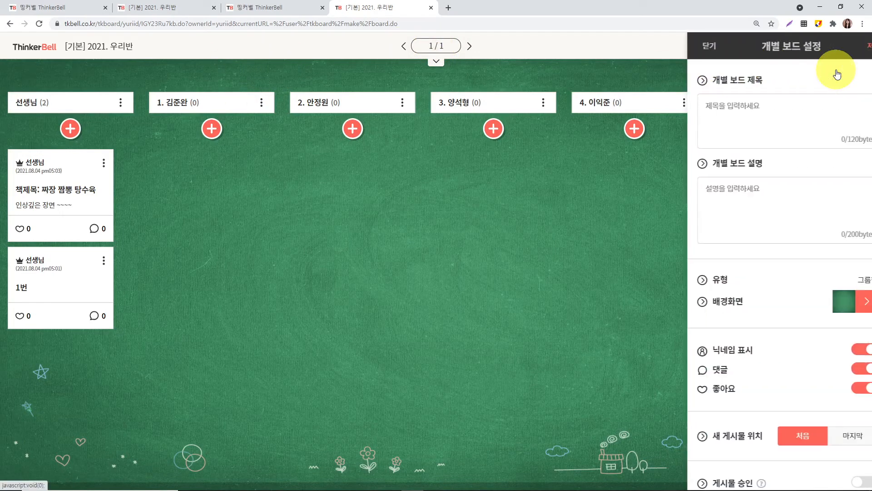
pyautogui.click(770, 114)
pyautogui.write('책')
pyautogui.press('BackSpace')
pyautogui.write('방학 중 읽으ㄴ 책')
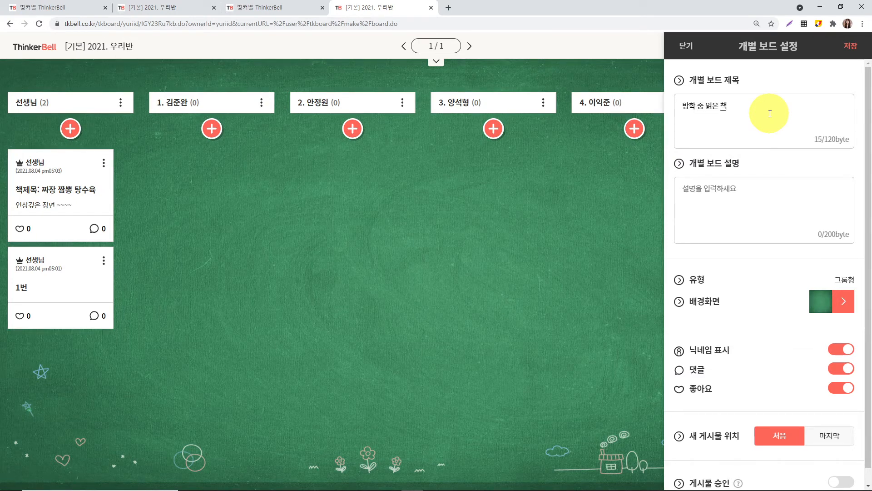
# Step: Enter "방학 중 읽은 책 설명입니다." as the individual board description
pyautogui.click(769, 194)
pyautogui.write('배ㅇ학 중 읽')
pyautogui.write('은 책 설명입니')
pyautogui.write('다.')
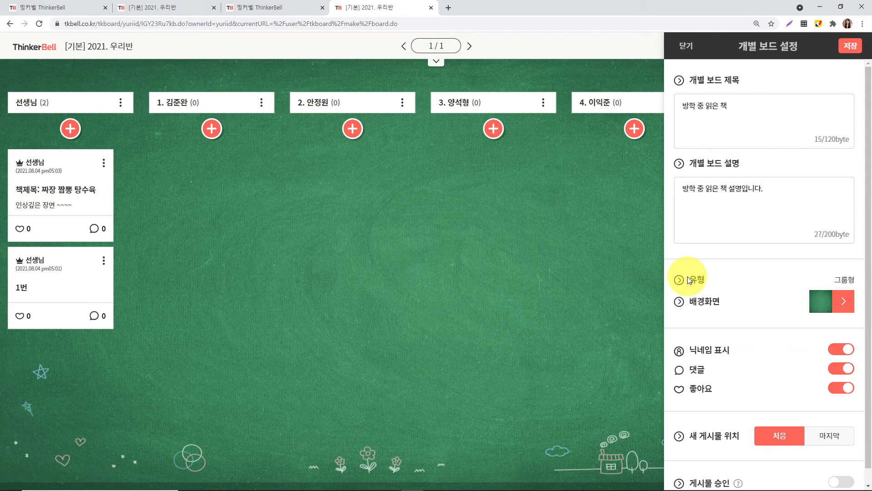
# Step: Change the board background to the solid off-white colour and save the board settings
pyautogui.click(843, 305)
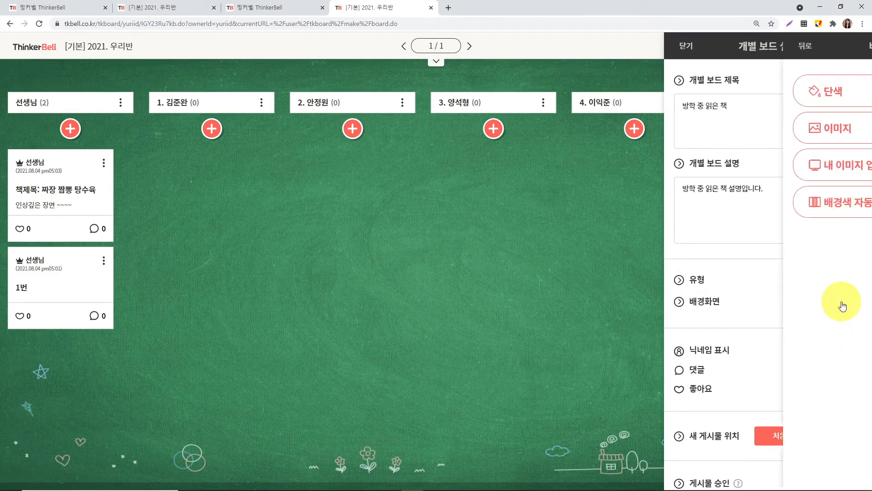
pyautogui.click(752, 97)
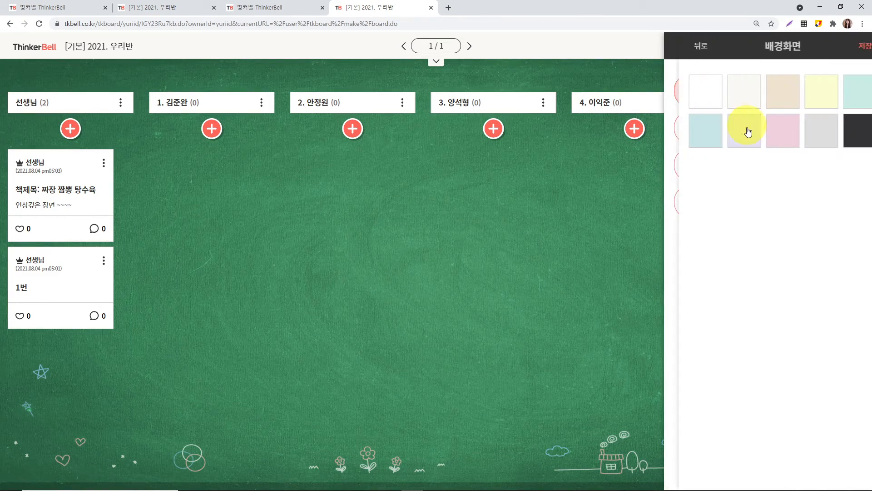
pyautogui.click(730, 91)
pyautogui.scroll(-1, 773, 321)
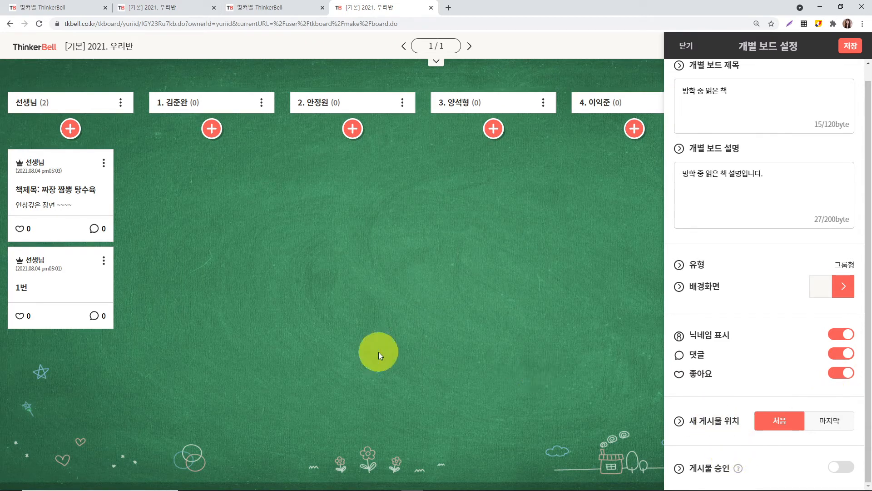
pyautogui.moveTo(58, 171)
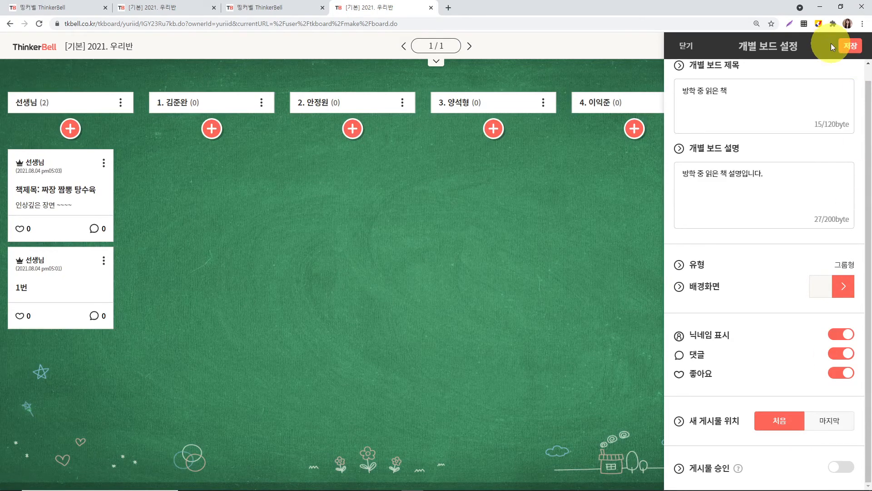
pyautogui.click(849, 46)
pyautogui.click(432, 276)
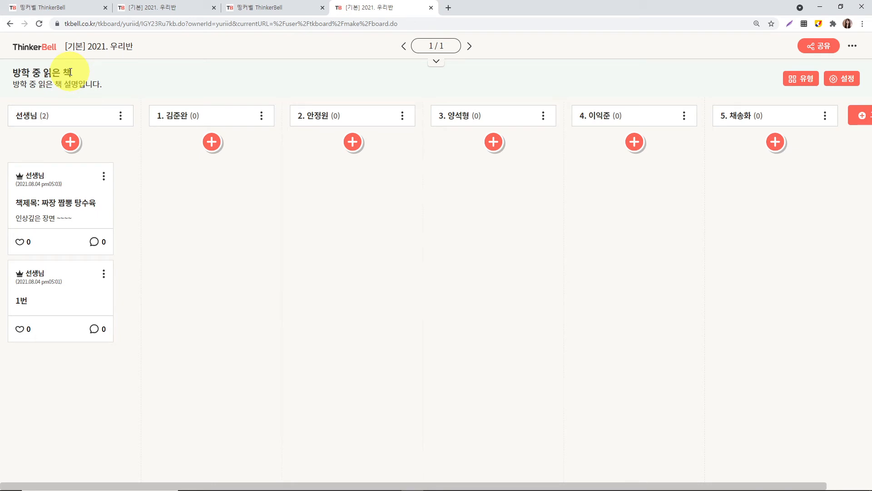
# Step: Change the board's sharing visibility to 전체 공개
pyautogui.click(819, 47)
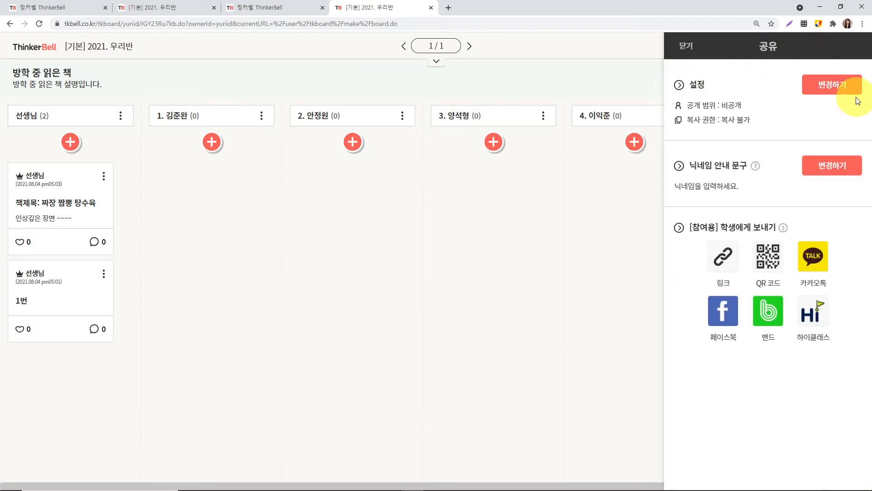
pyautogui.click(847, 86)
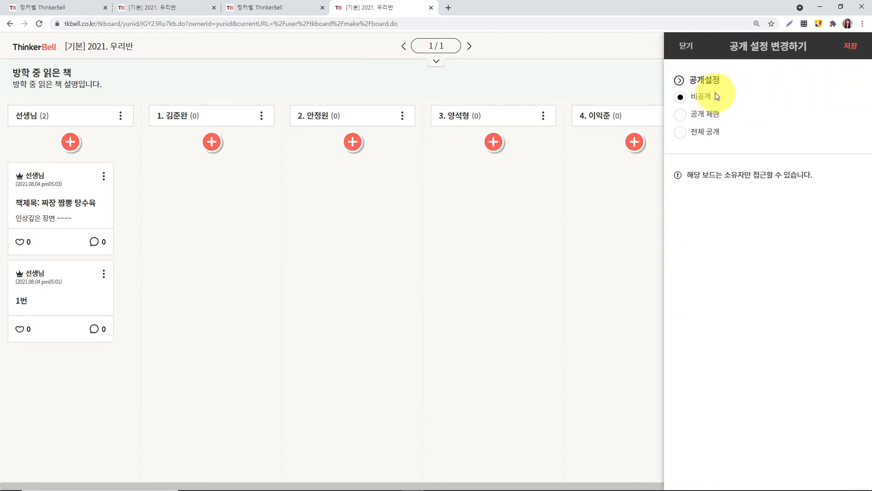
pyautogui.click(707, 115)
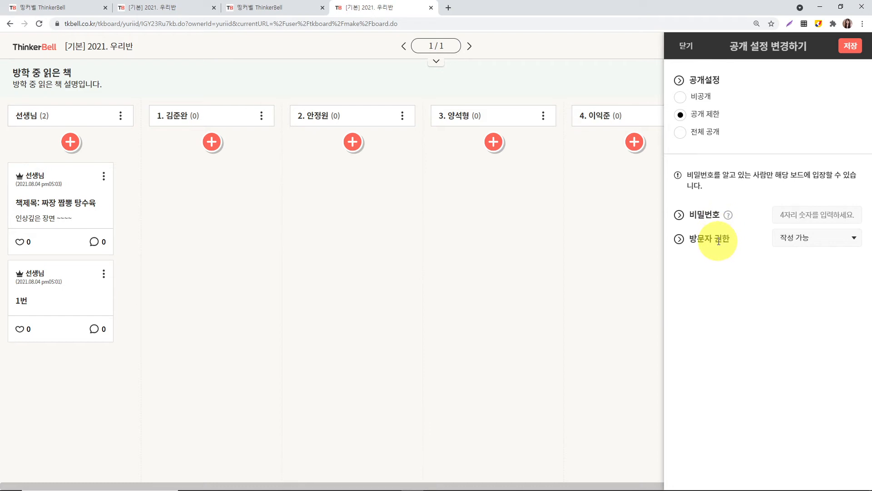
pyautogui.click(684, 134)
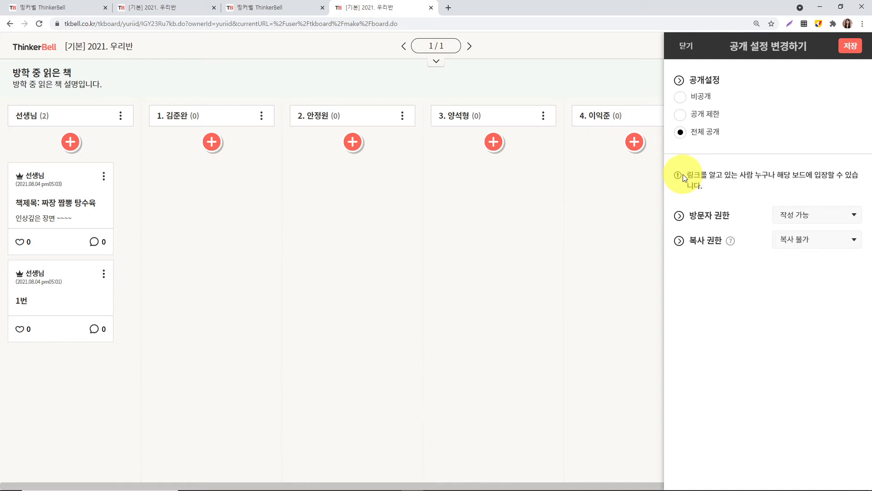
# Step: Set the visitor permission to 작성 가능 and the copy permission to 복사 불가
pyautogui.click(813, 218)
pyautogui.click(802, 231)
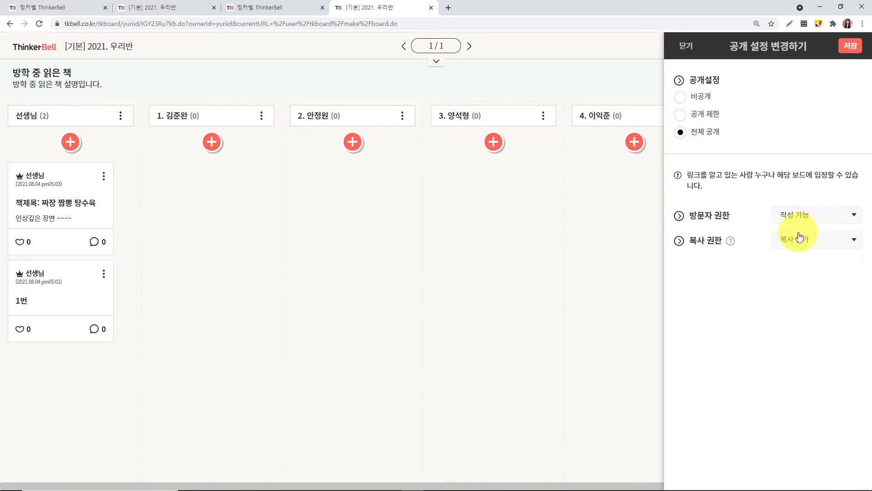
pyautogui.click(796, 241)
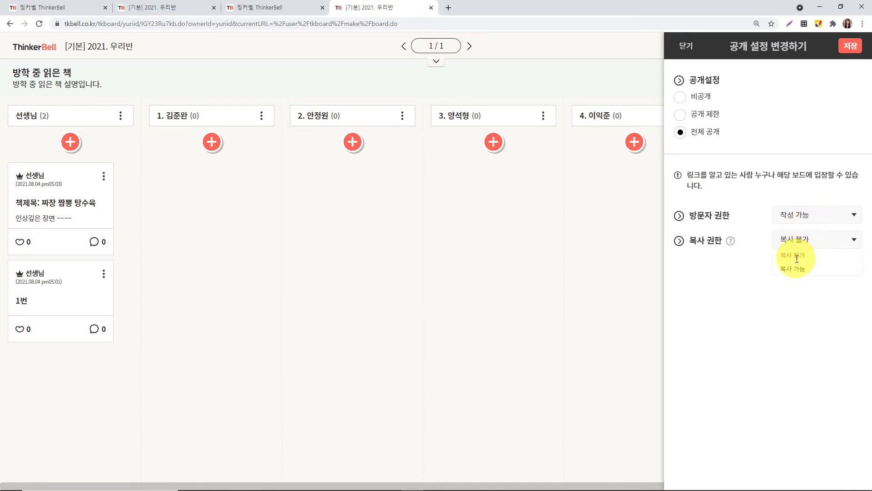
pyautogui.click(797, 256)
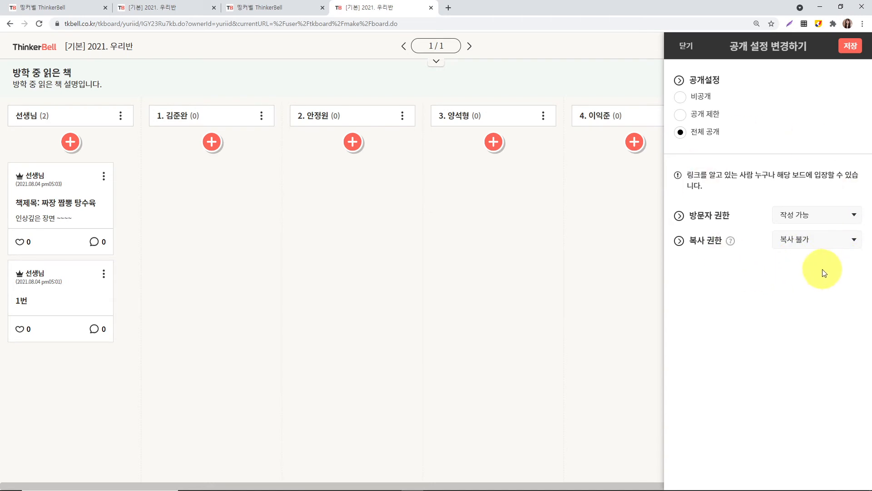
# Step: Save the board's changed sharing visibility and permission settings
pyautogui.click(850, 49)
pyautogui.click(434, 284)
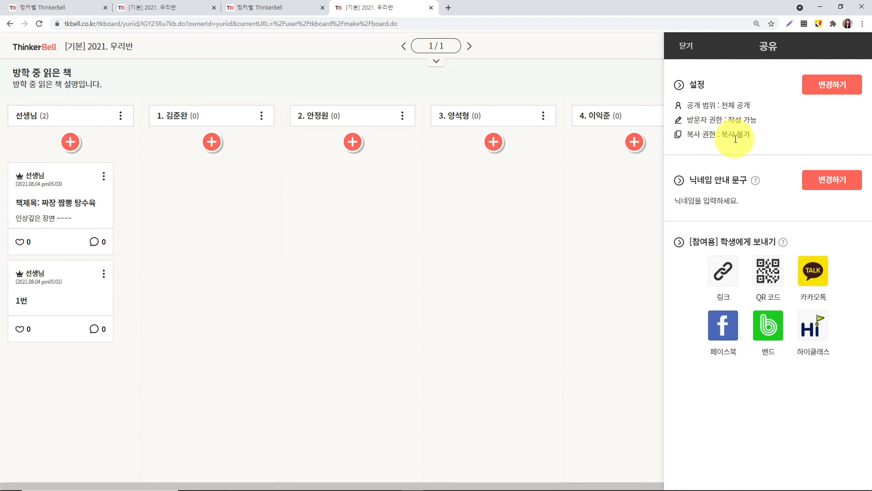
# Step: Set the nickname guide text to a custom example made of 0번 and a sample student's name, and save it
pyautogui.click(812, 188)
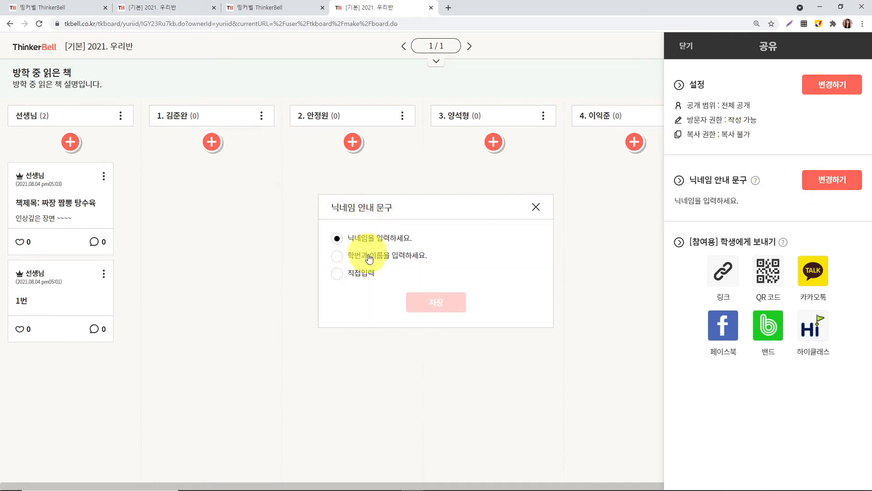
pyautogui.click(361, 273)
pyautogui.click(380, 294)
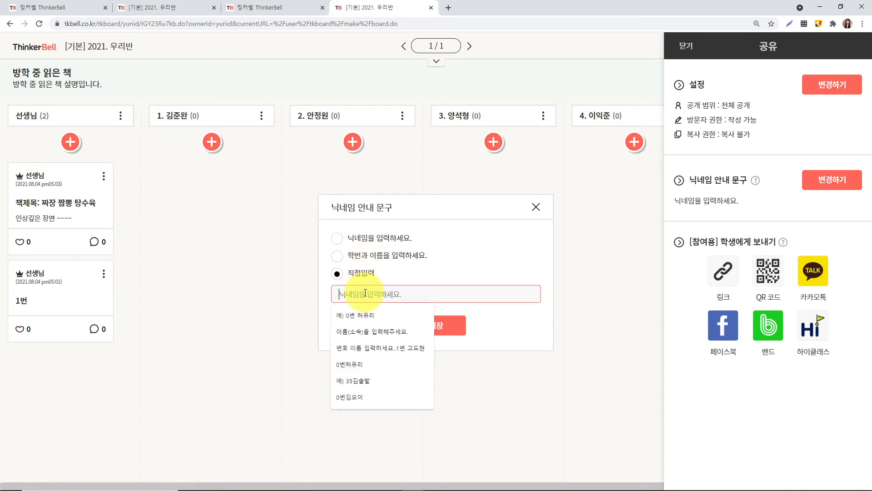
pyautogui.write('0')
pyautogui.write('번 ㄱ')
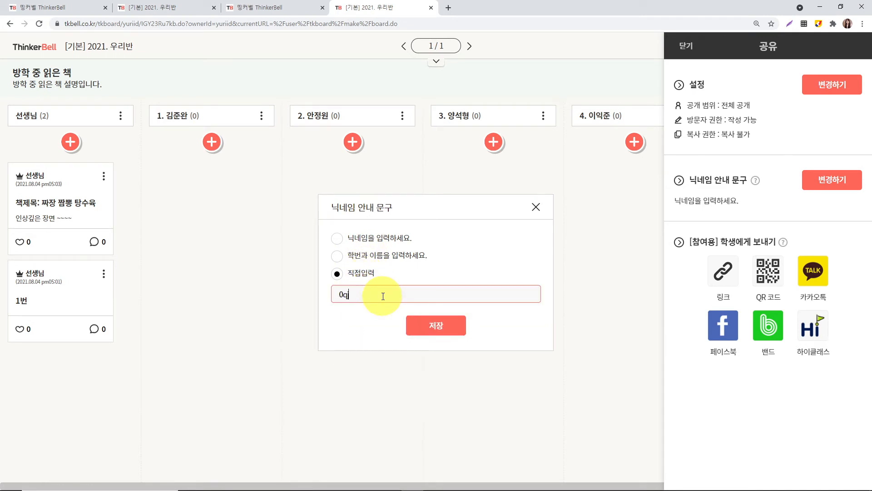
pyautogui.write('김오이')
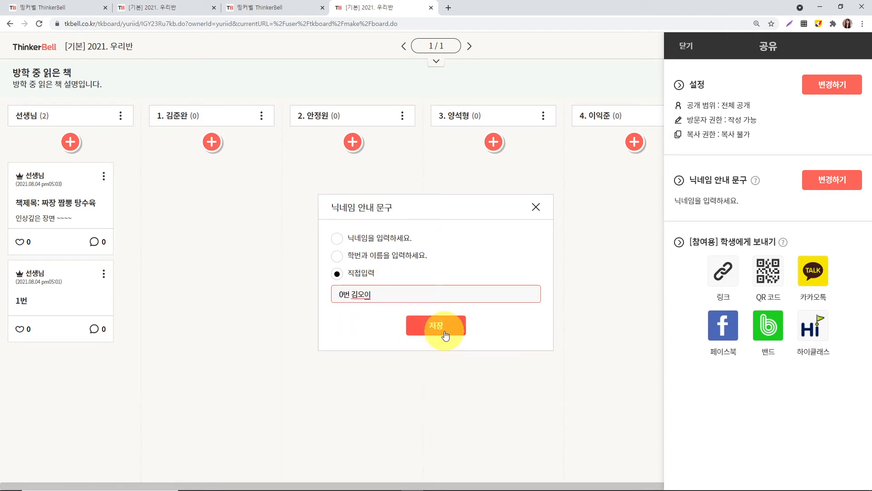
pyautogui.moveTo(358, 295); pyautogui.dragTo(372, 295)
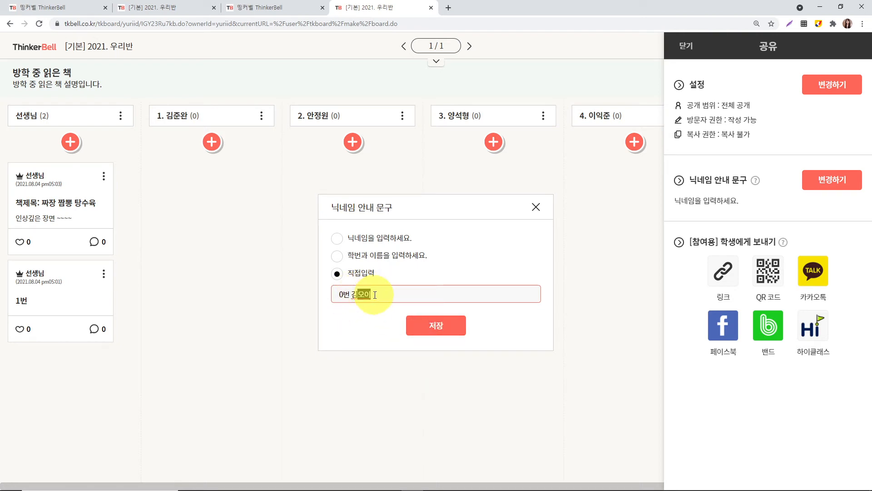
pyautogui.click(372, 295)
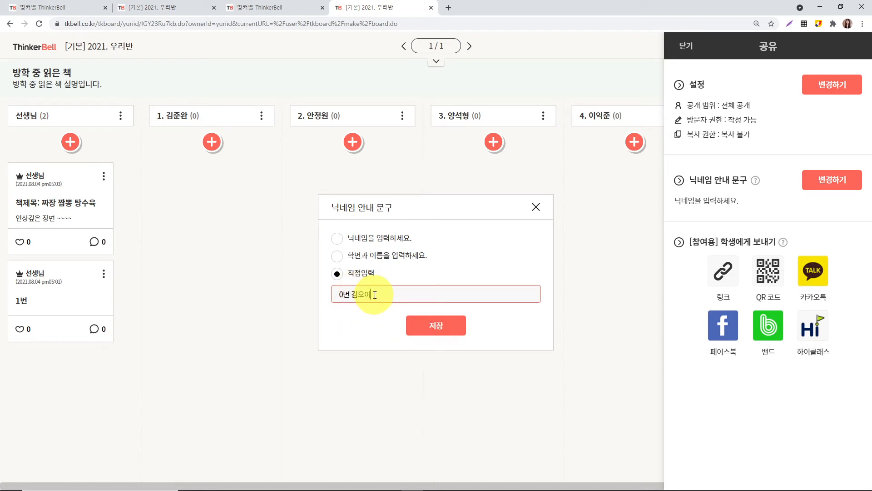
pyautogui.click(440, 331)
pyautogui.click(437, 281)
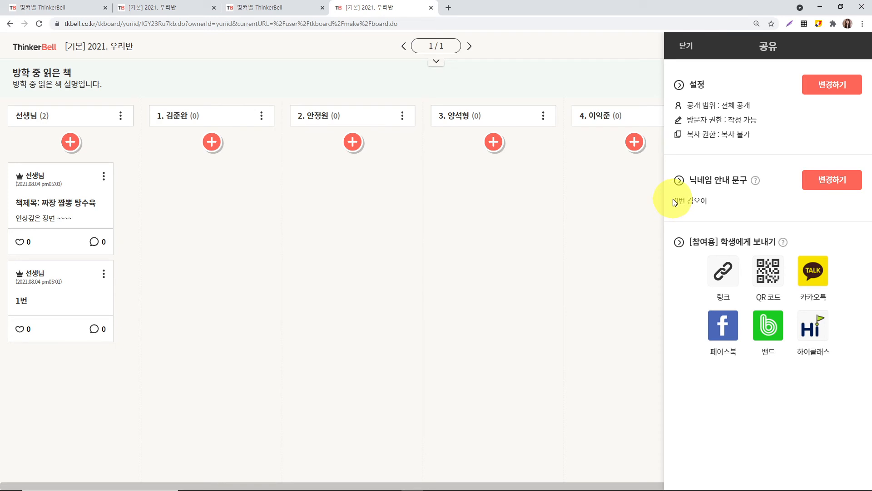
# Step: Copy the student participation link of the board
pyautogui.click(720, 282)
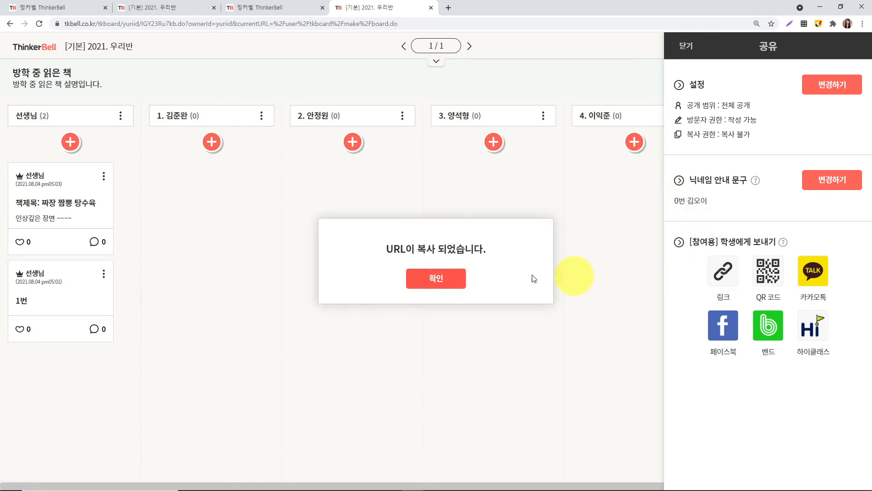
pyautogui.click(454, 283)
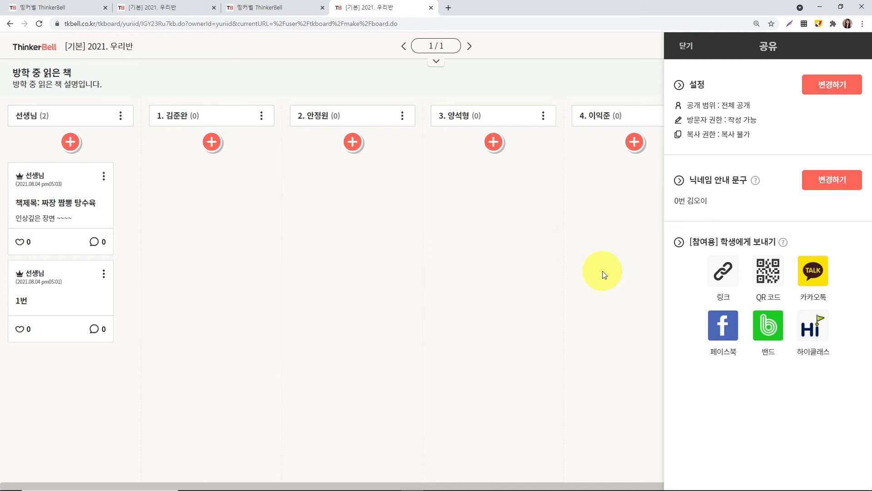
pyautogui.click(730, 278)
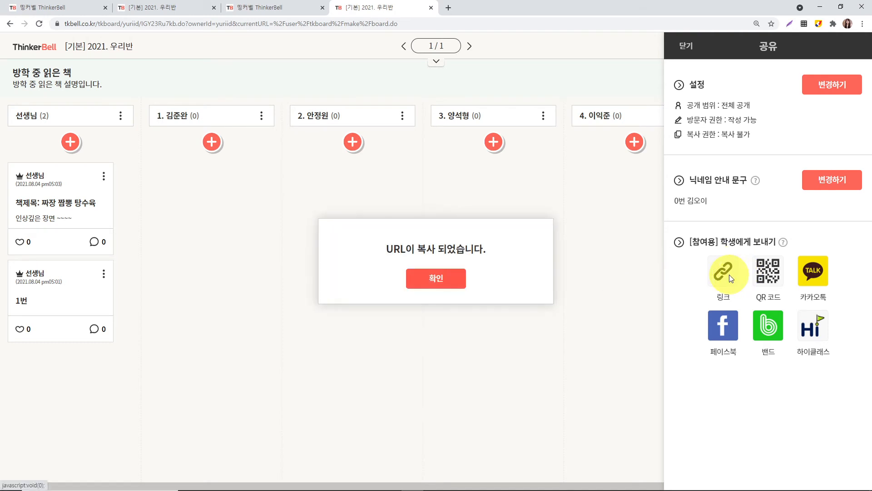
pyautogui.click(442, 279)
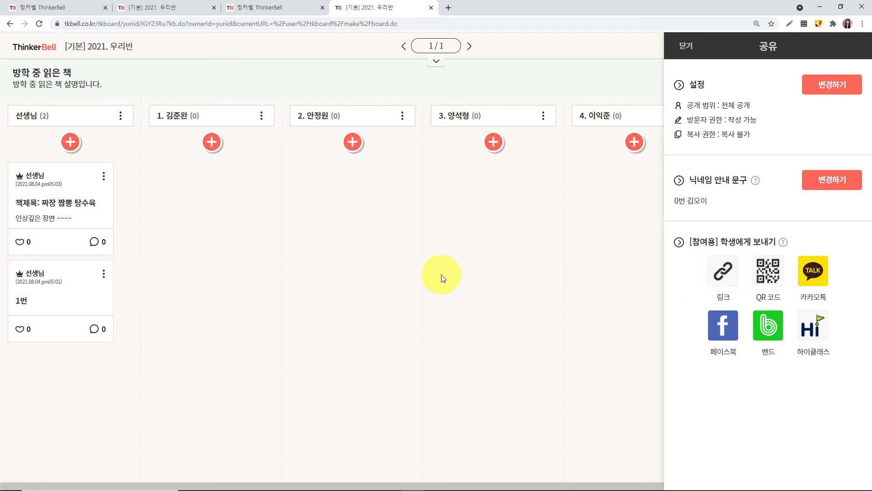
# Step: Display the QR code for student participation, then close it and the sharing settings
pyautogui.click(770, 277)
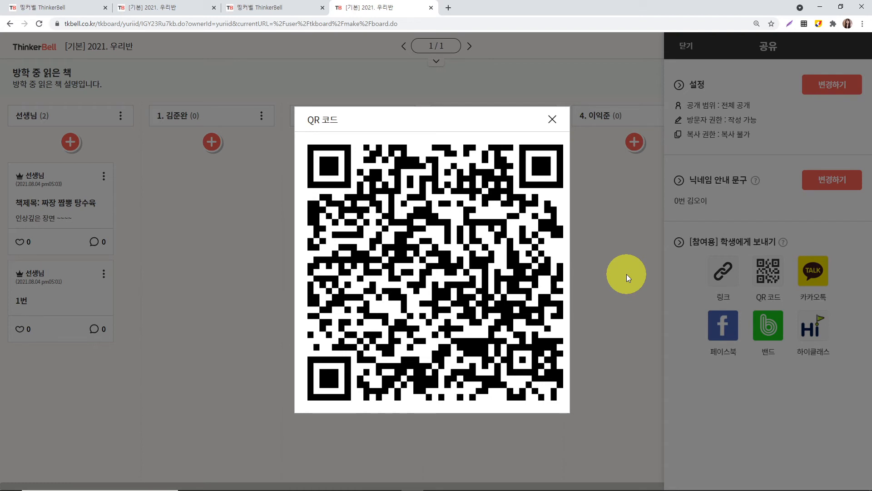
pyautogui.click(554, 120)
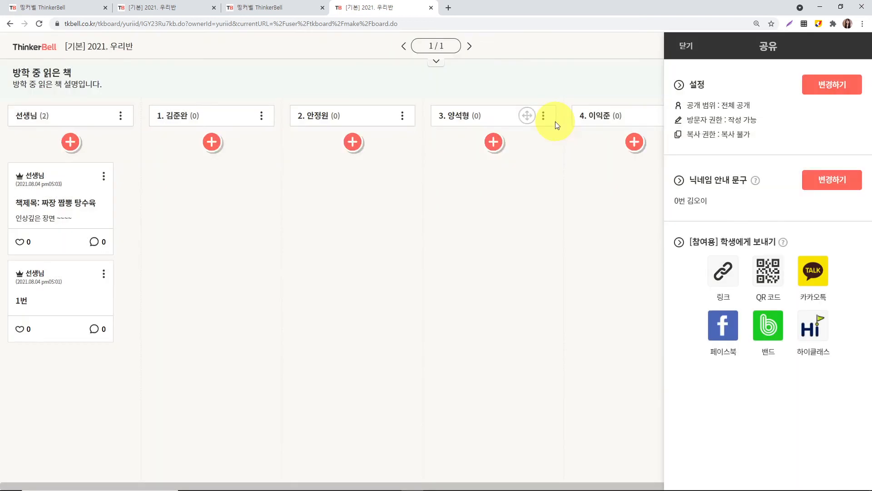
pyautogui.click(688, 46)
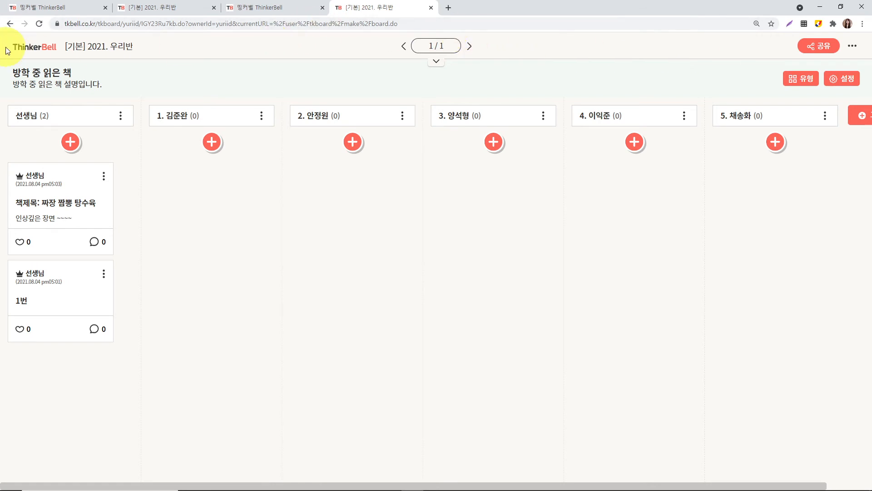
# Step: In the list of boards in use, make a template copy (템플릿 복사) of the board "[기본] 2021. 우리반"
pyautogui.click(28, 49)
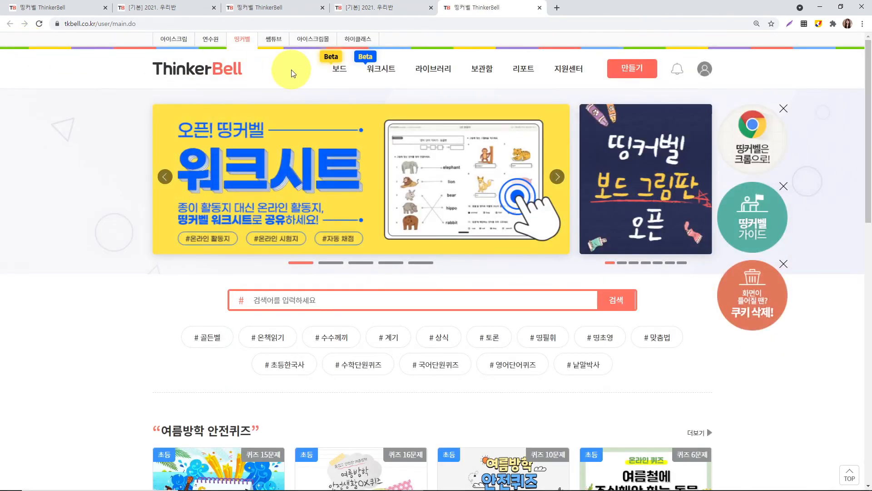
pyautogui.click(338, 74)
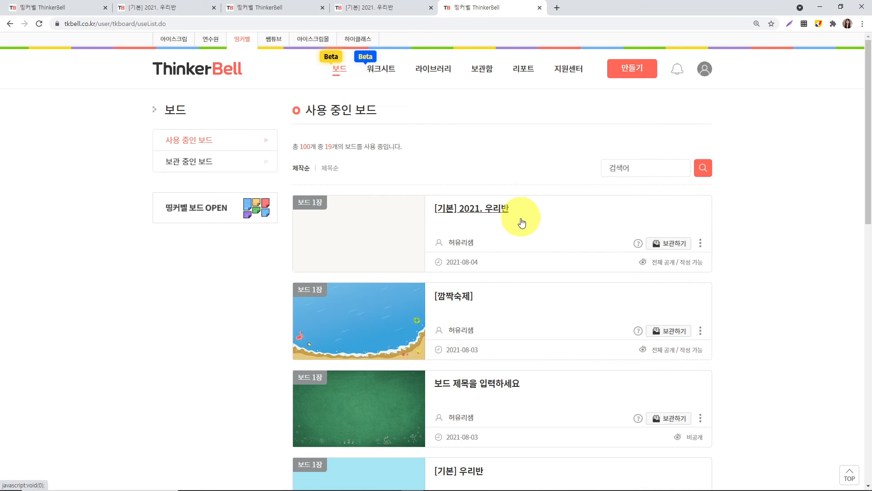
pyautogui.click(702, 246)
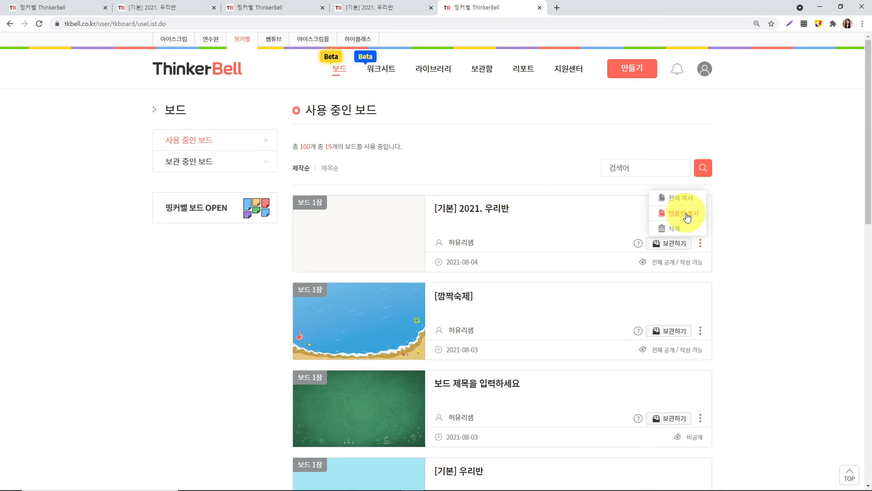
pyautogui.click(686, 213)
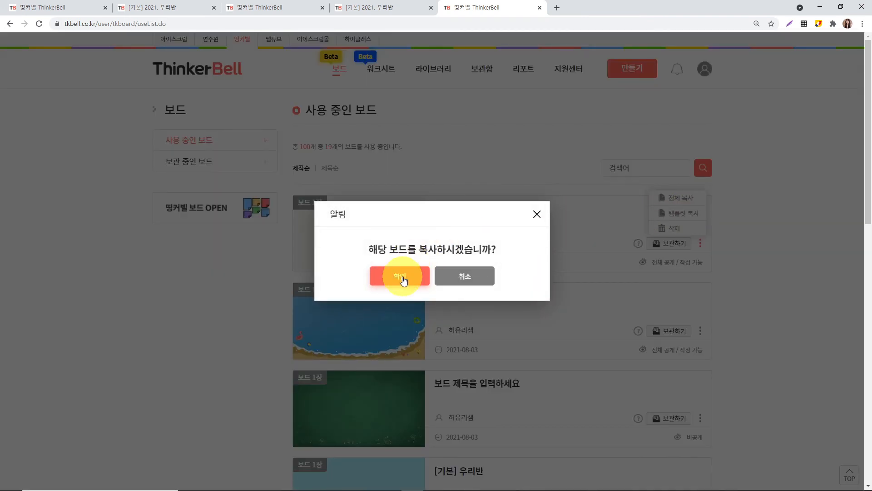
pyautogui.click(403, 278)
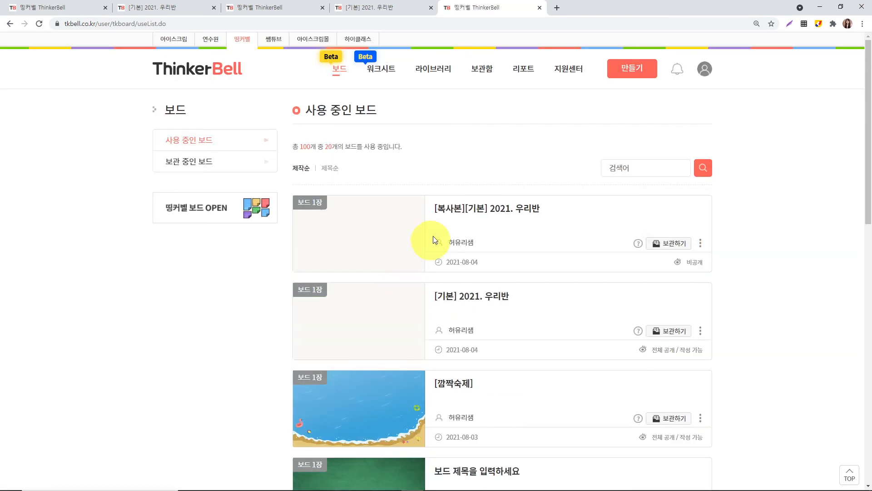
# Step: Open the copied board "[복사본][기본] 2021. 우리반" and close its individual board settings
pyautogui.click(451, 208)
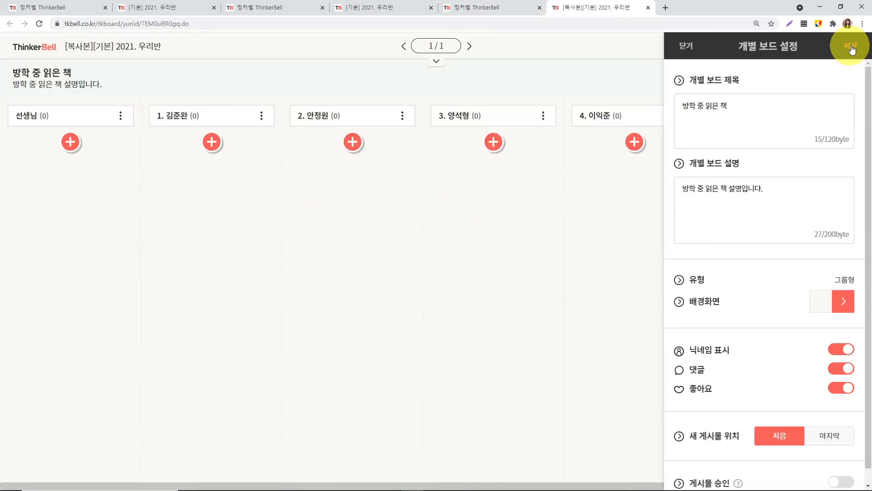
pyautogui.click(693, 45)
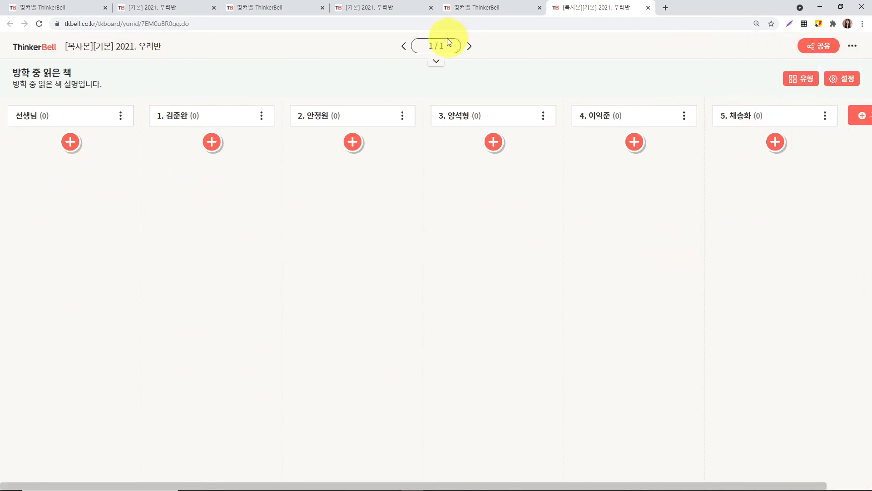
pyautogui.moveTo(68, 46)
pyautogui.mouseDown()
pyautogui.moveTo(176, 45)
pyautogui.moveTo(66, 48)
pyautogui.mouseUp()
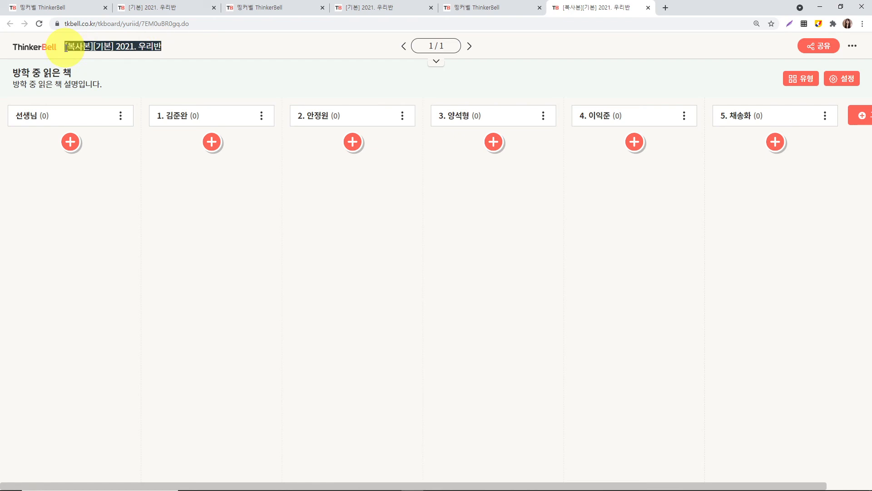
pyautogui.moveTo(76, 75); pyautogui.dragTo(3, 231)
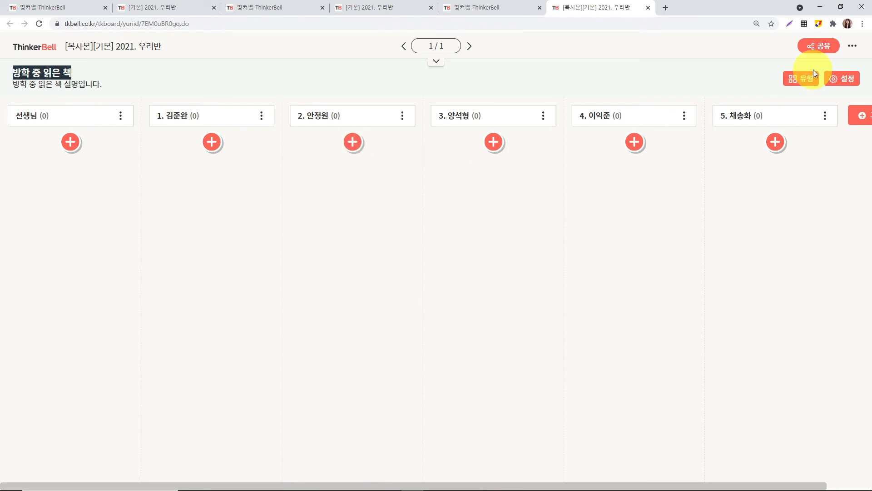
# Step: Replace the copied board's individual board title with "독서 골든벨 문제내기"
pyautogui.click(841, 82)
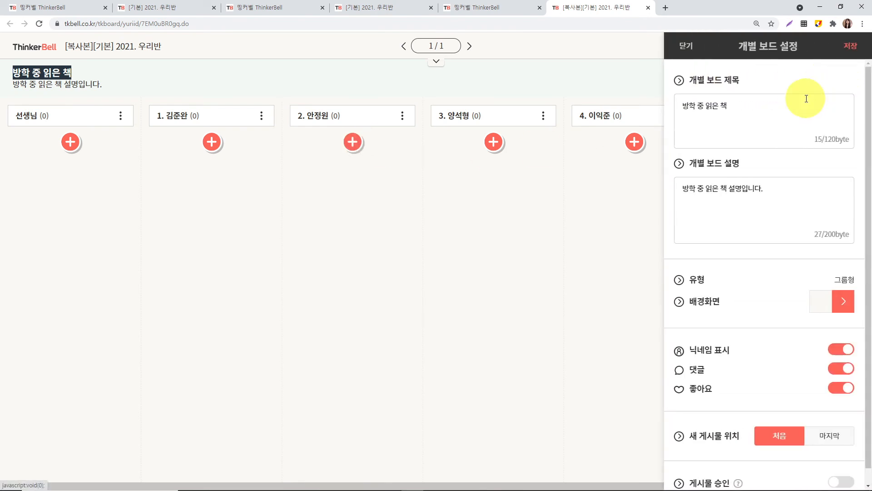
pyautogui.moveTo(749, 107); pyautogui.dragTo(588, 111)
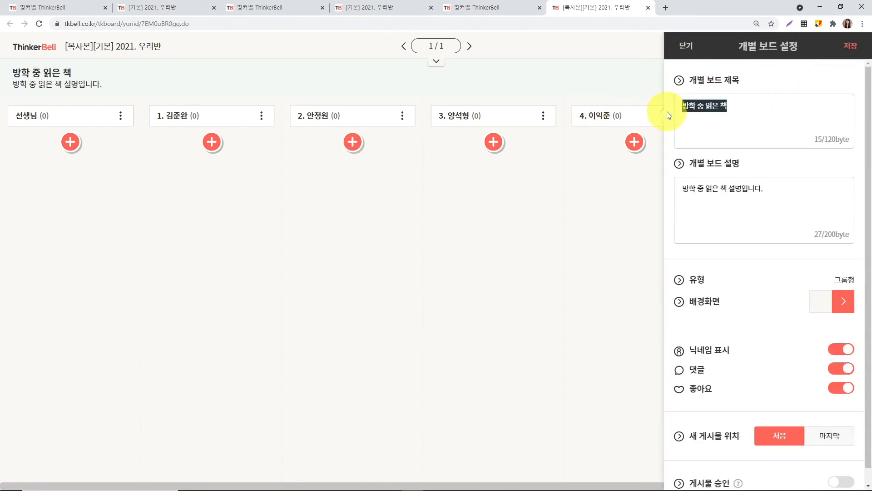
pyautogui.press('BackSpace')
pyautogui.write('독서')
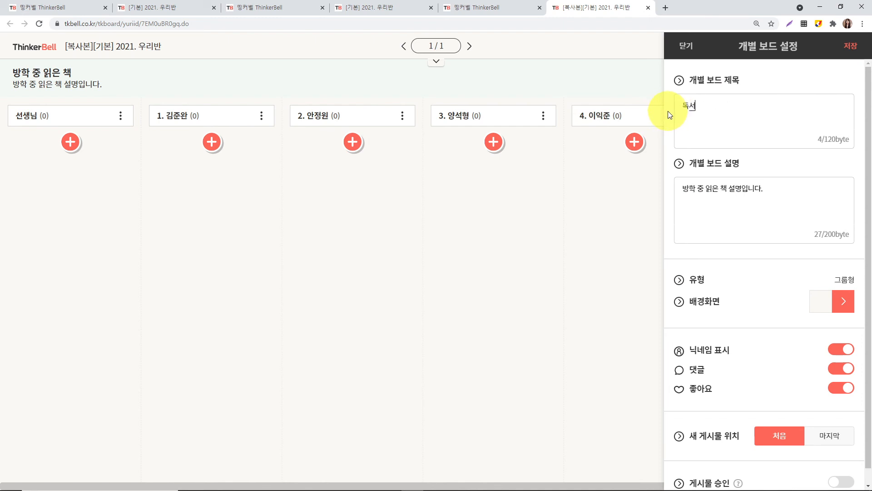
pyautogui.write(' 골든벨 문제내기')
# Step: Replace the individual board description with the same text as the new title, and save the board settings
pyautogui.hotkey('ctrl', 'a')
pyautogui.hotkey('ctrl', 'c')
pyautogui.click(699, 196)
pyautogui.hotkey('ctrl', 'a')
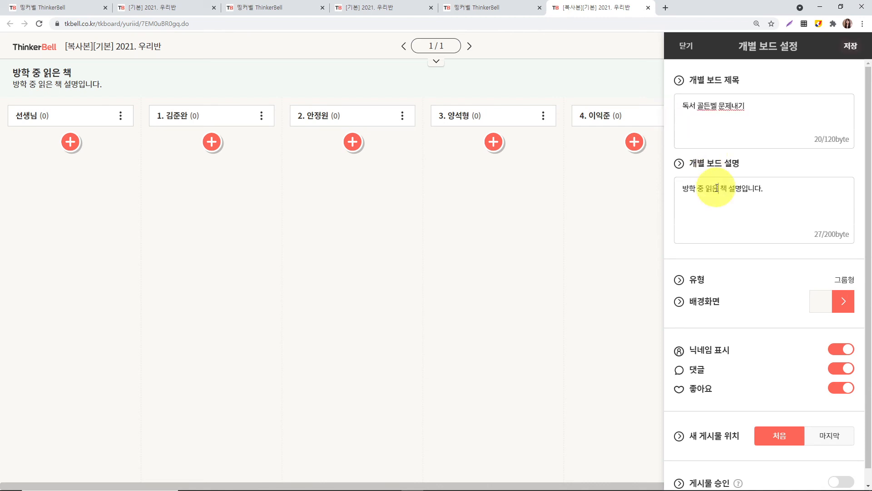
pyautogui.hotkey('ctrl', 'v')
pyautogui.click(853, 45)
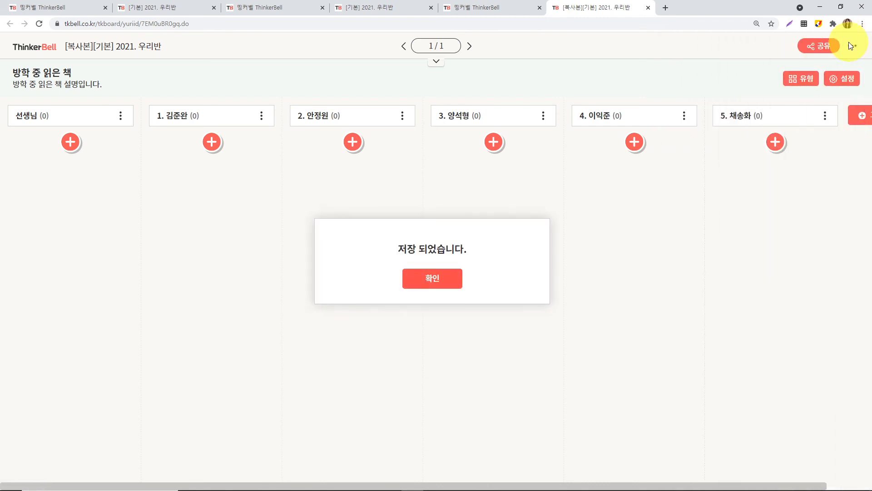
pyautogui.click(425, 276)
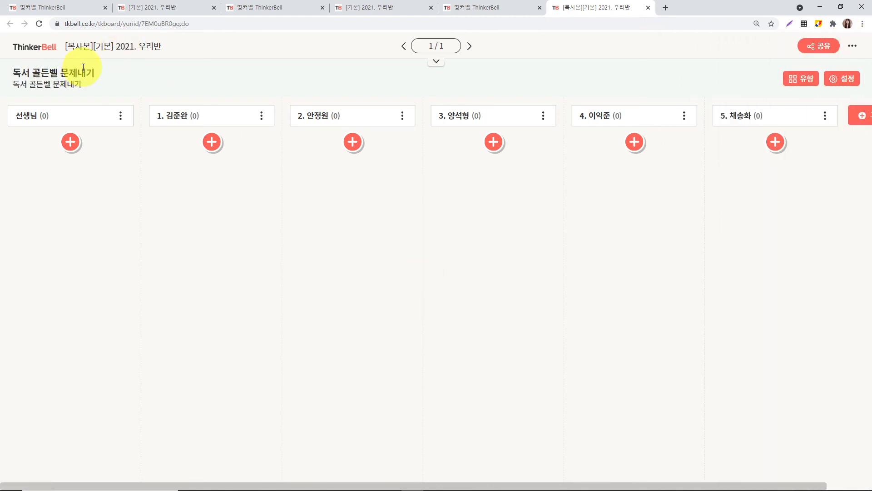
pyautogui.moveTo(75, 48); pyautogui.dragTo(185, 48)
pyautogui.click(185, 49)
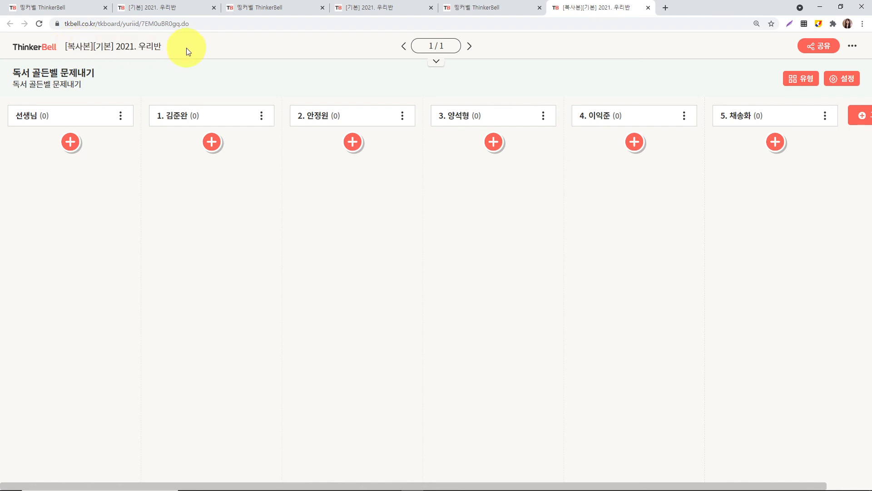
pyautogui.click(859, 50)
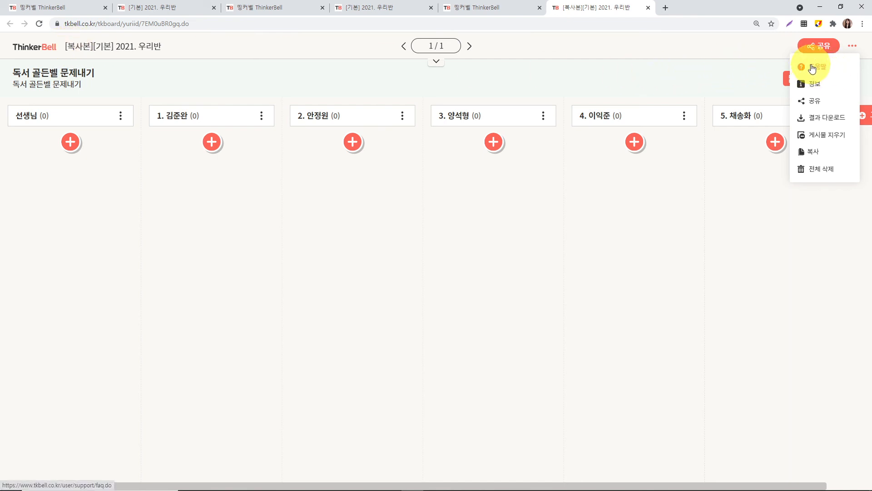
pyautogui.click(157, 46)
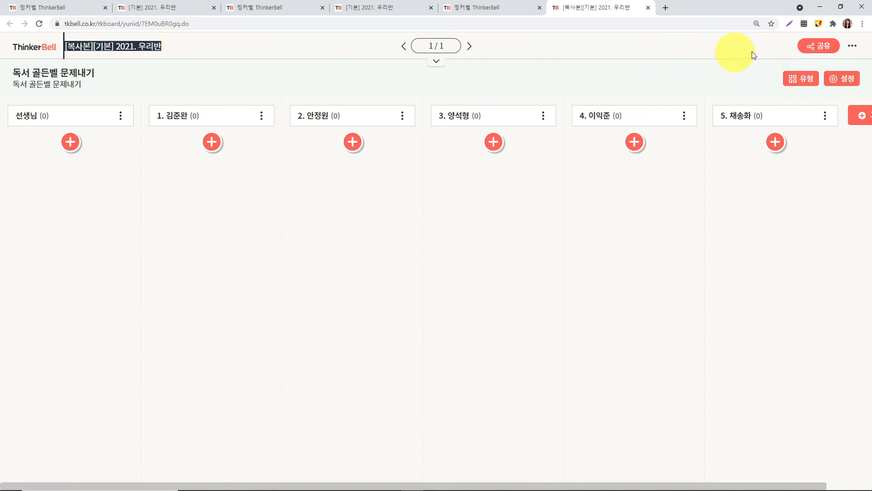
# Step: Replace the copied board's overall title (보드제목) in its board information with "[골든벨 문제내기]" and save the change
pyautogui.click(855, 47)
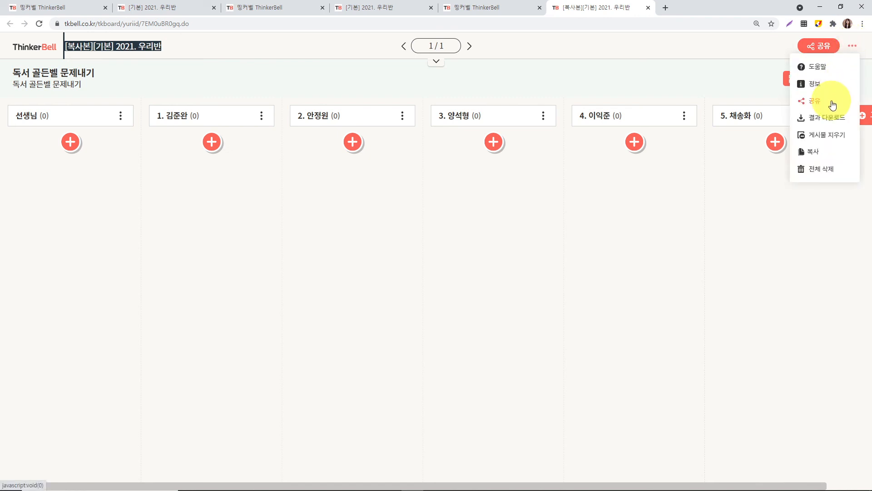
pyautogui.click(833, 87)
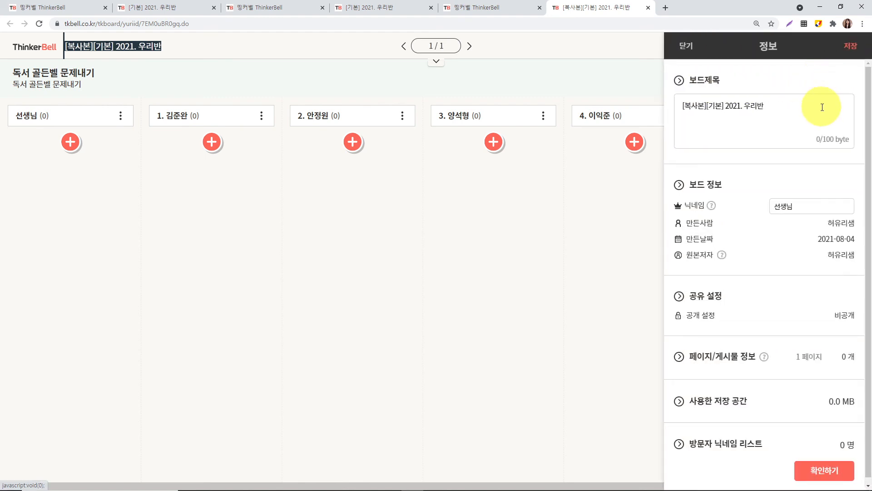
pyautogui.moveTo(816, 107); pyautogui.dragTo(624, 107)
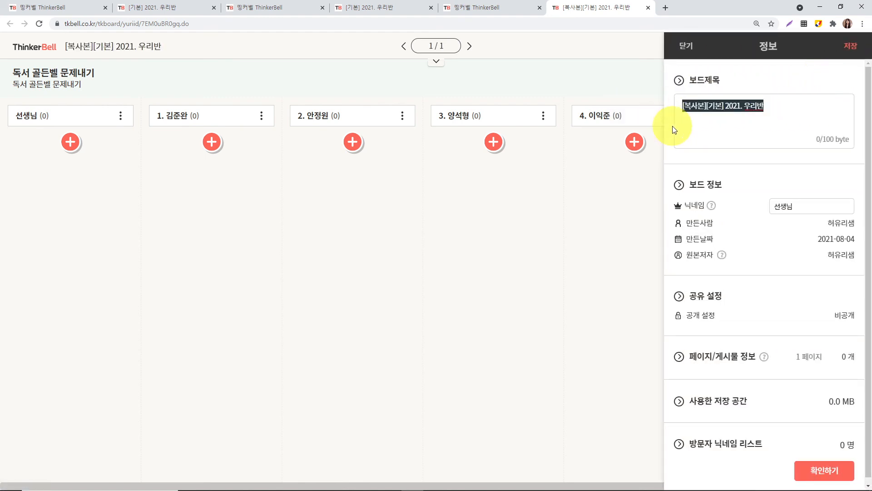
pyautogui.press('BackSpace')
pyautogui.write('[골든벨 문제내기')
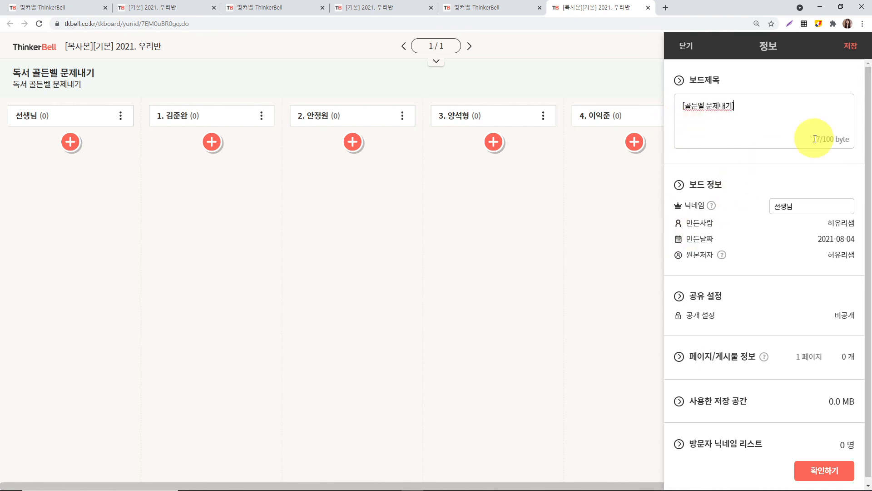
pyautogui.click(851, 48)
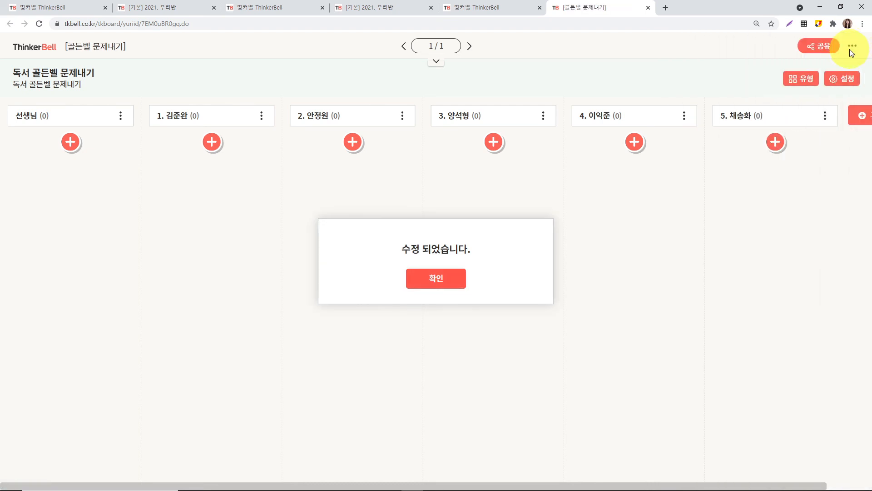
pyautogui.click(452, 282)
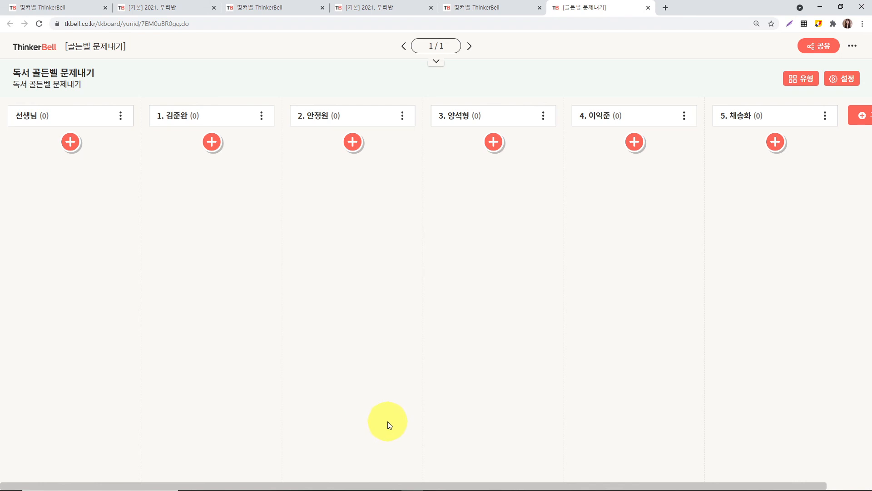
# Step: Open the board "[깜짝숙제]" from the list of boards in use and look through its student columns and posts
pyautogui.click(486, 9)
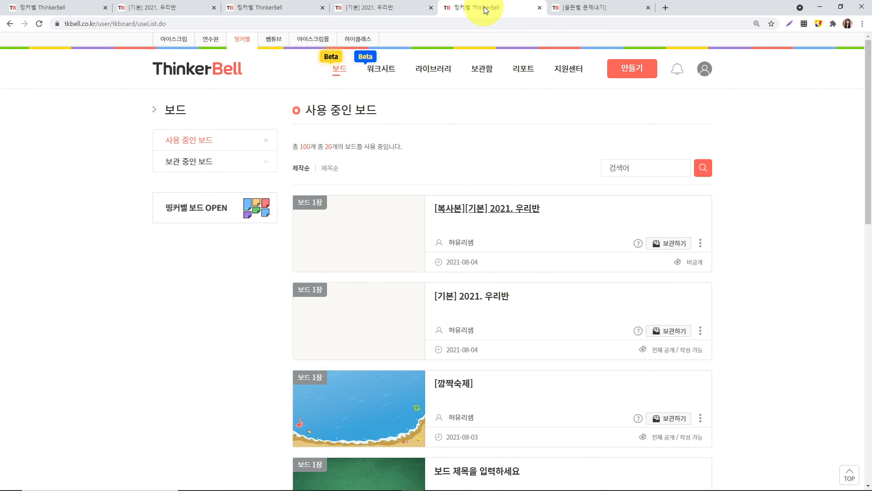
pyautogui.scroll(-4, 494, 116)
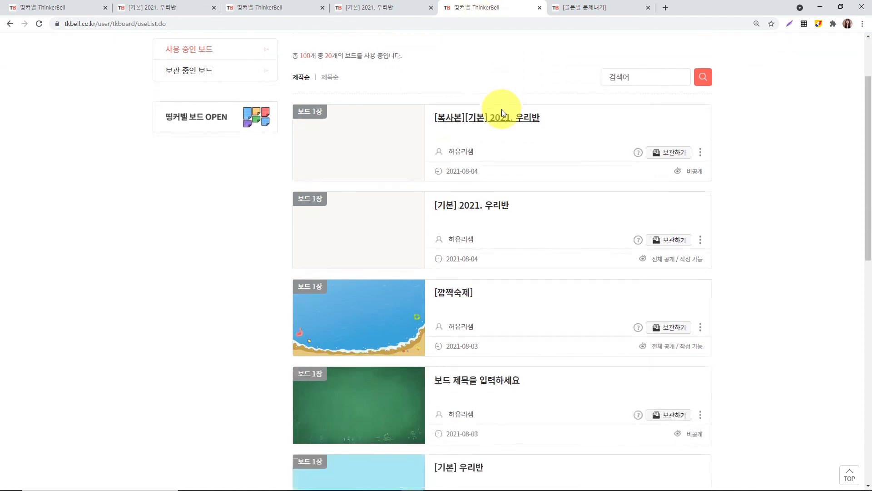
pyautogui.moveTo(462, 203); pyautogui.dragTo(457, 201)
pyautogui.click(457, 201)
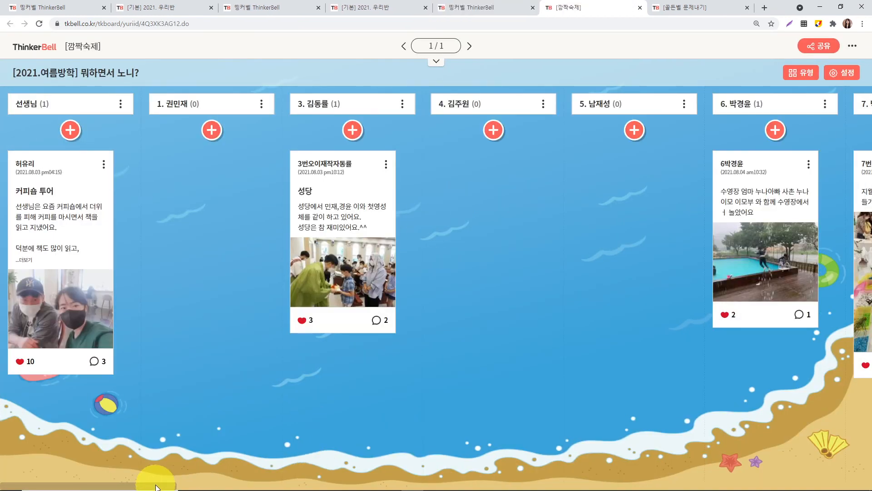
pyautogui.moveTo(155, 485); pyautogui.dragTo(686, 443)
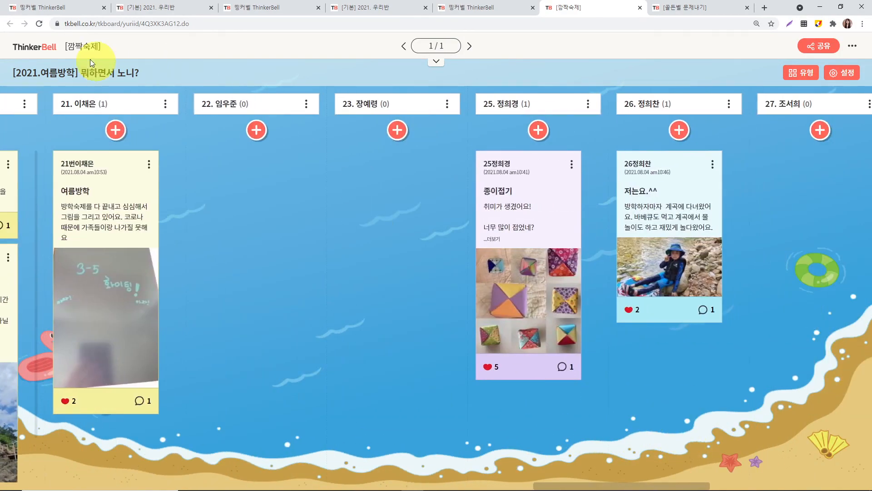